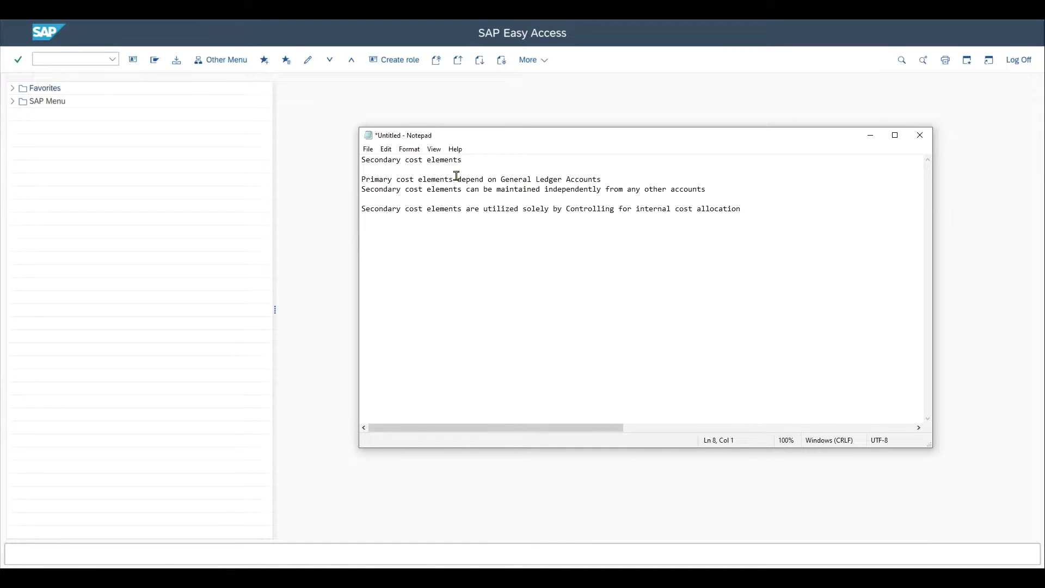
Review the Notepad lines contrasting primary and secondary cost elements, then return to SAP.
{"action": "left_click_drag", "start_coordinate": [463, 160], "coordinate": [356, 158]}
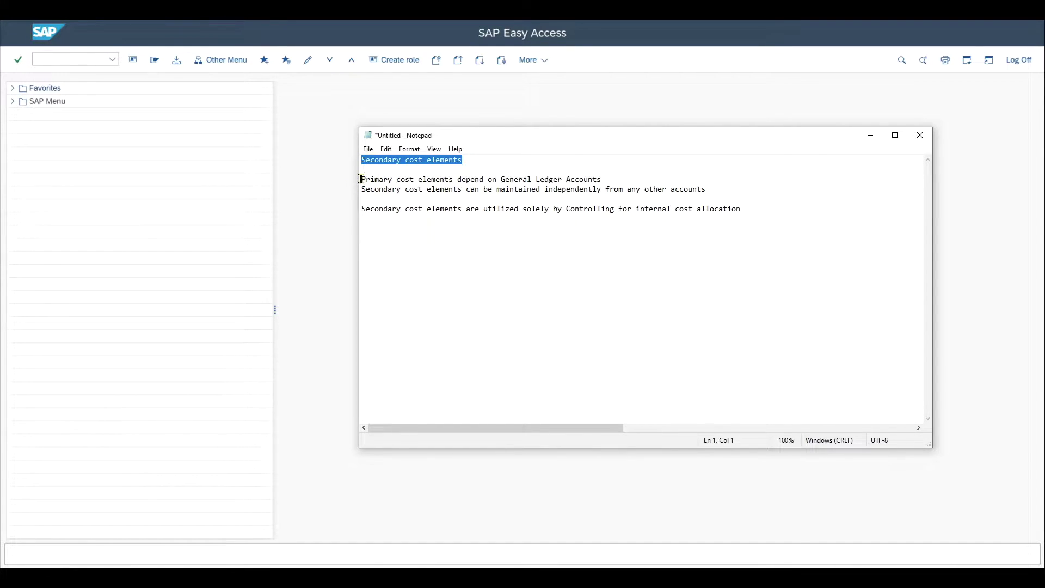
{"action": "left_click_drag", "start_coordinate": [361, 179], "coordinate": [500, 180]}
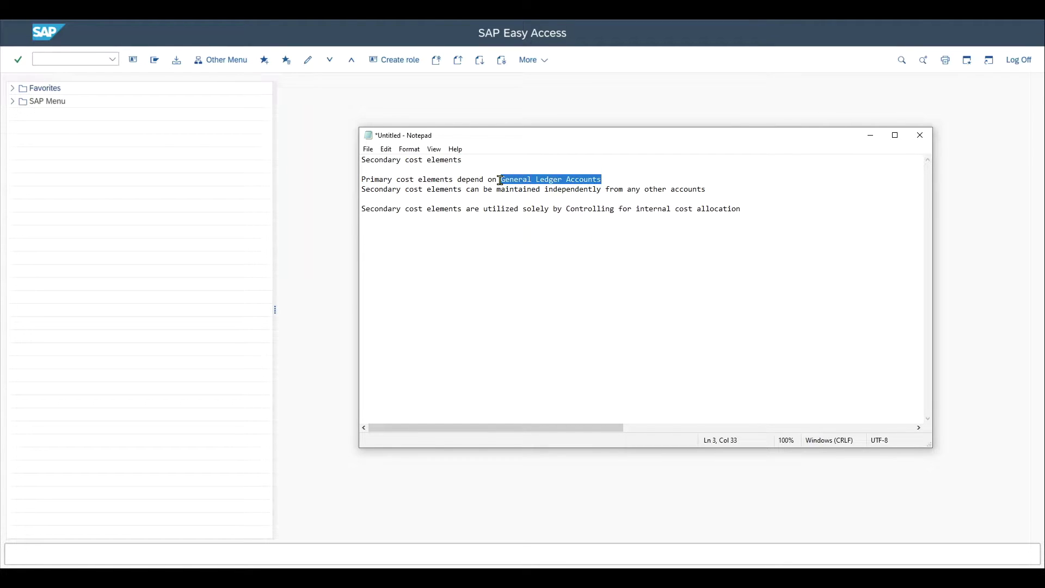
{"action": "left_click_drag", "start_coordinate": [453, 179], "coordinate": [361, 179]}
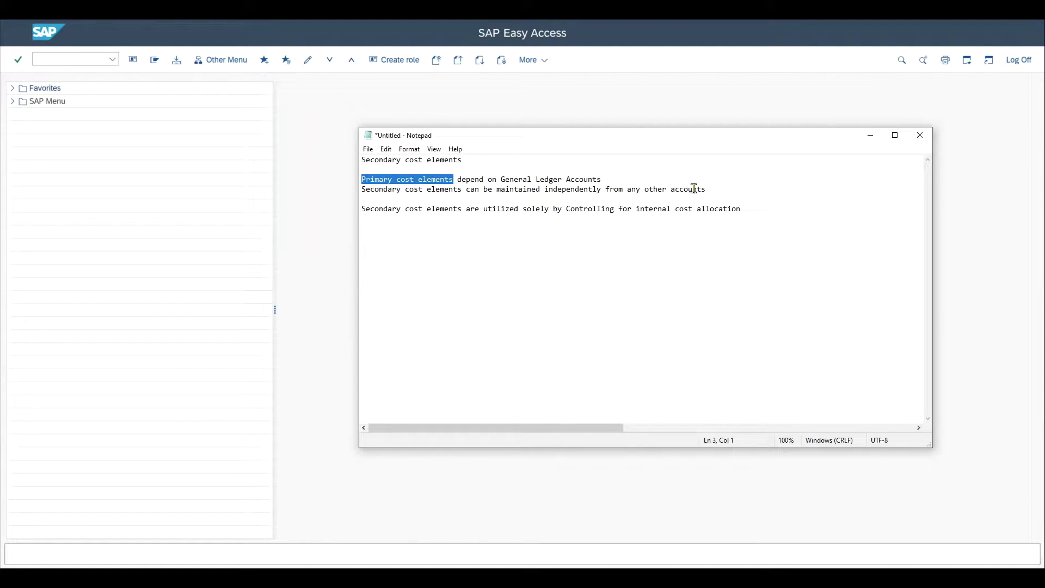
{"action": "left_click_drag", "start_coordinate": [705, 189], "coordinate": [359, 192]}
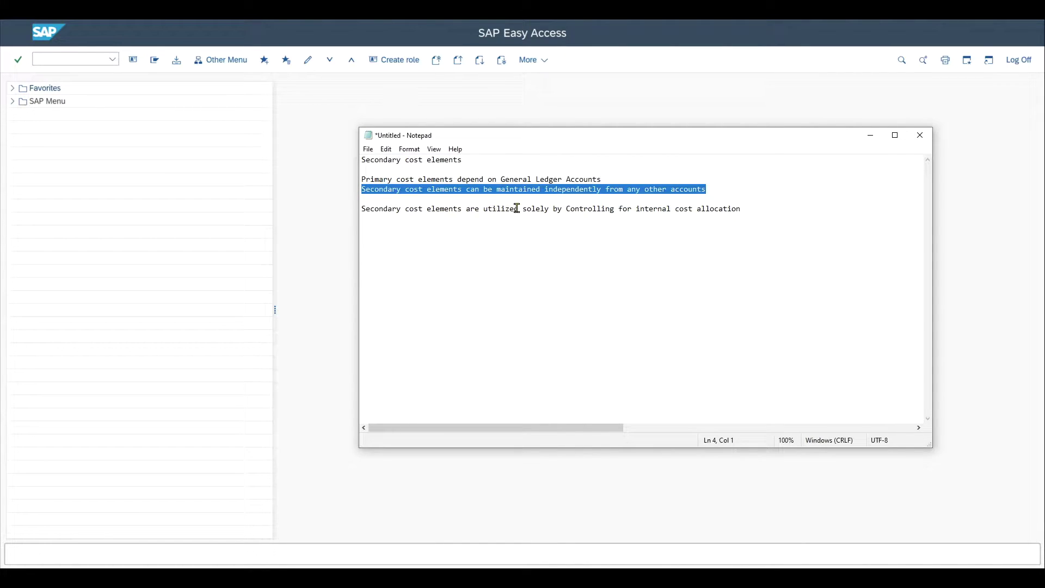
{"action": "left_click_drag", "start_coordinate": [523, 209], "coordinate": [291, 205]}
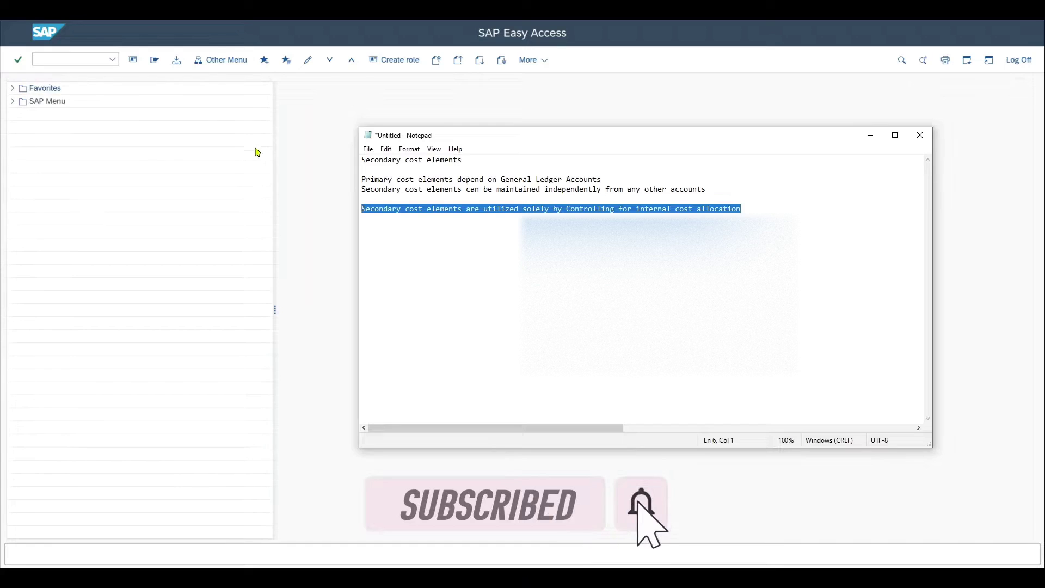
{"action": "left_click", "coordinate": [92, 57]}
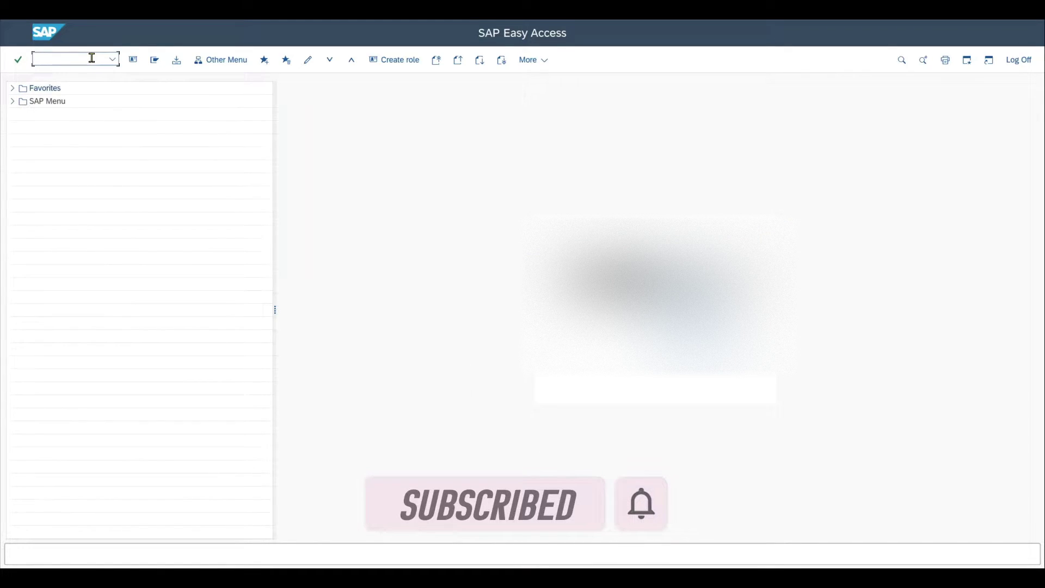
Run KA06 for cost element TEST01 valid from 01.01.2023 to open its basic data.
{"action": "type", "text": "ka06"}
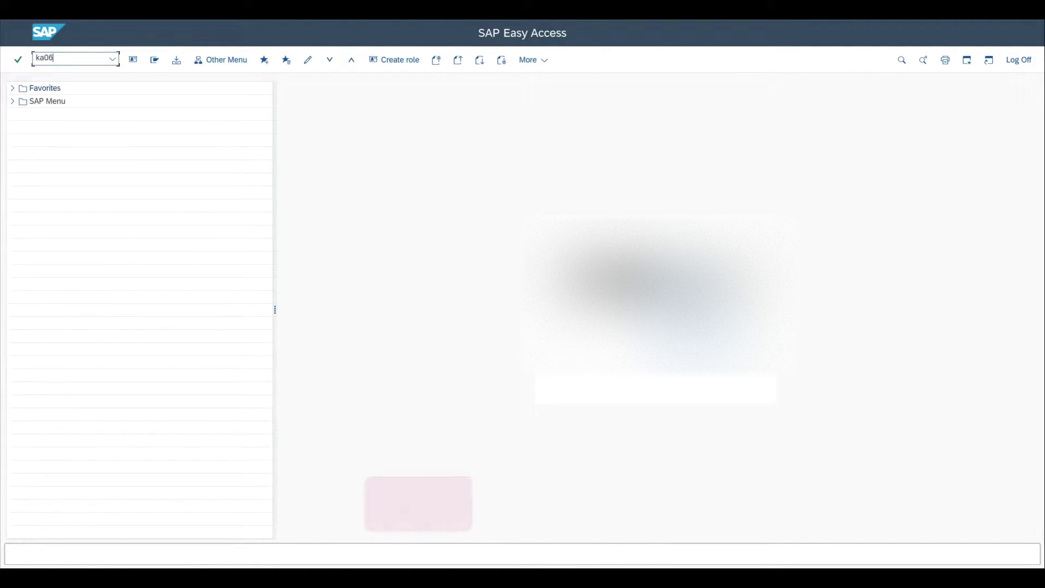
{"action": "key", "text": "Return"}
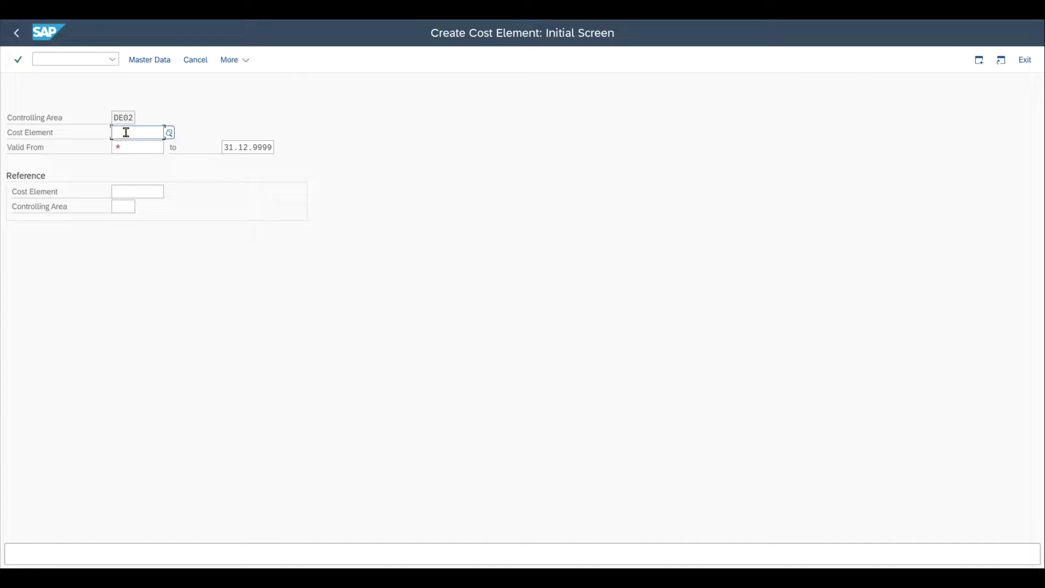
{"action": "type", "text": "TEST01"}
{"action": "left_click", "coordinate": [123, 148]}
{"action": "type", "text": "01"}
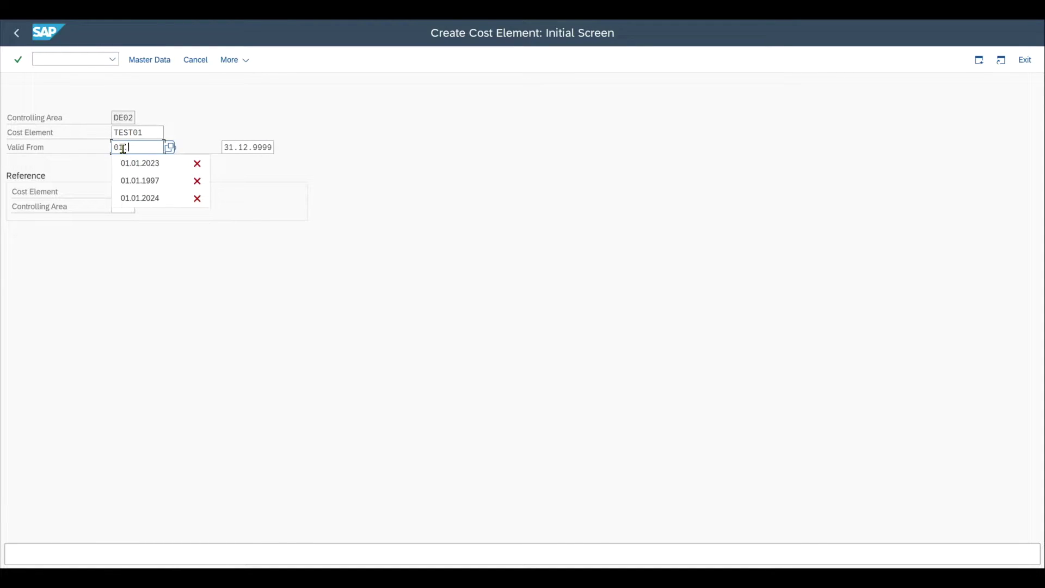
{"action": "type", "text": ".01.2023"}
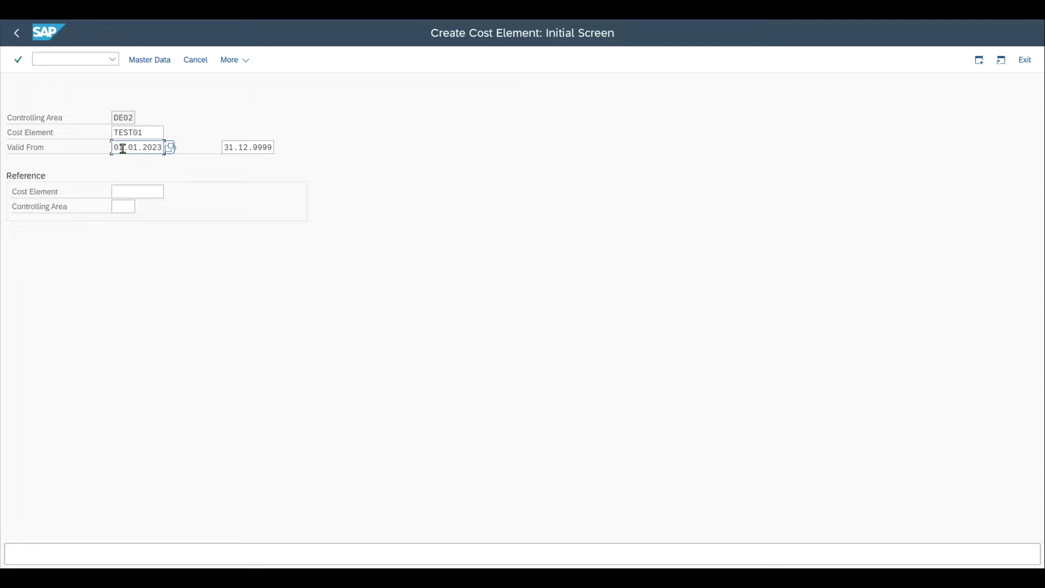
{"action": "left_click_drag", "start_coordinate": [223, 148], "coordinate": [276, 148]}
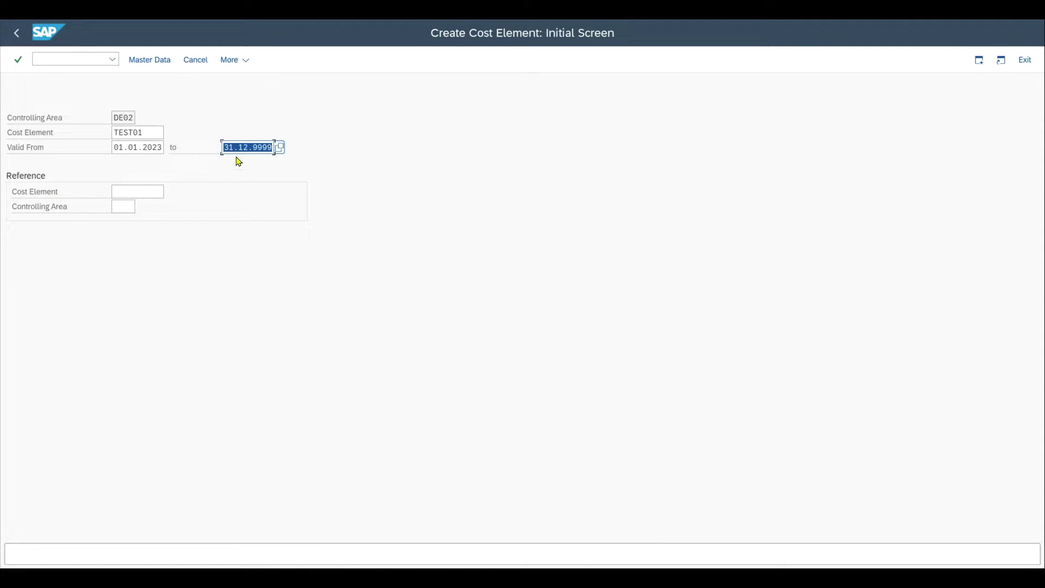
{"action": "key", "text": "Return"}
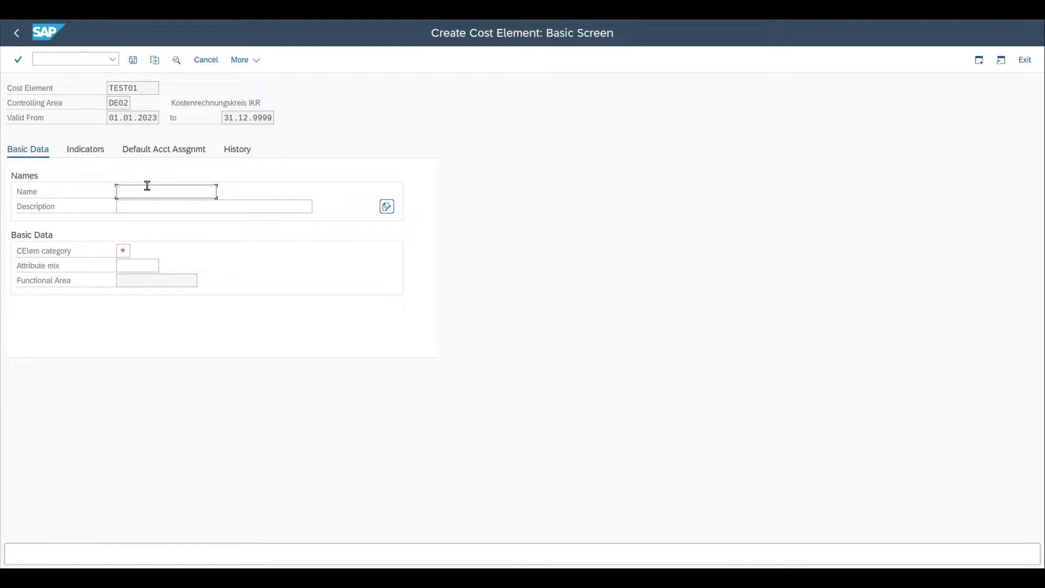
Name the cost element 'Test SCE' with description 'Test Secondary cost element'.
{"action": "type", "text": "Test SCE"}
{"action": "left_click", "coordinate": [166, 205]}
{"action": "type", "text": "Test Secondary cost element"}
{"action": "left_click_drag", "start_coordinate": [152, 190], "coordinate": [105, 190]}
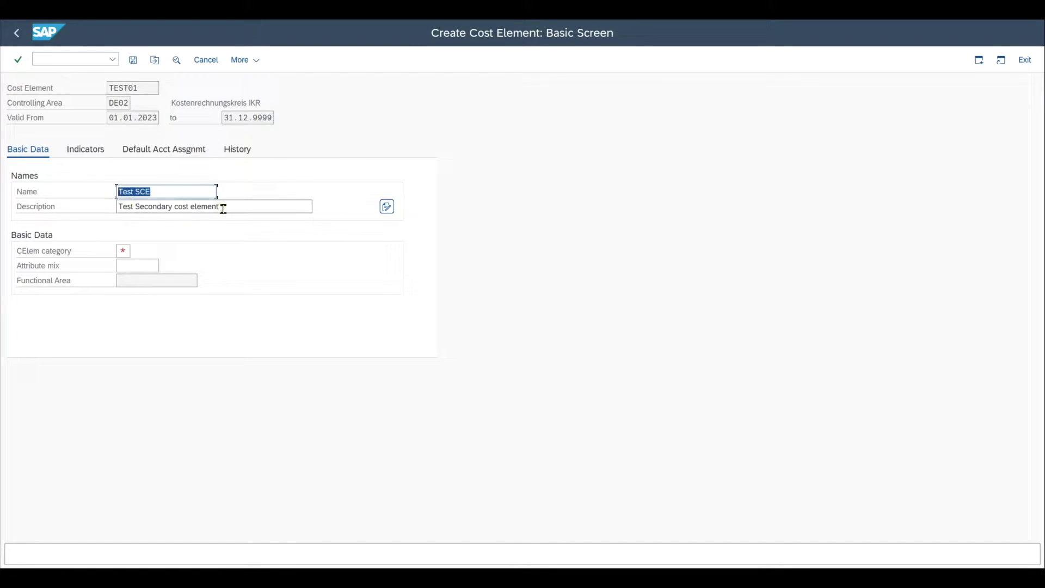
{"action": "left_click_drag", "start_coordinate": [223, 208], "coordinate": [121, 207]}
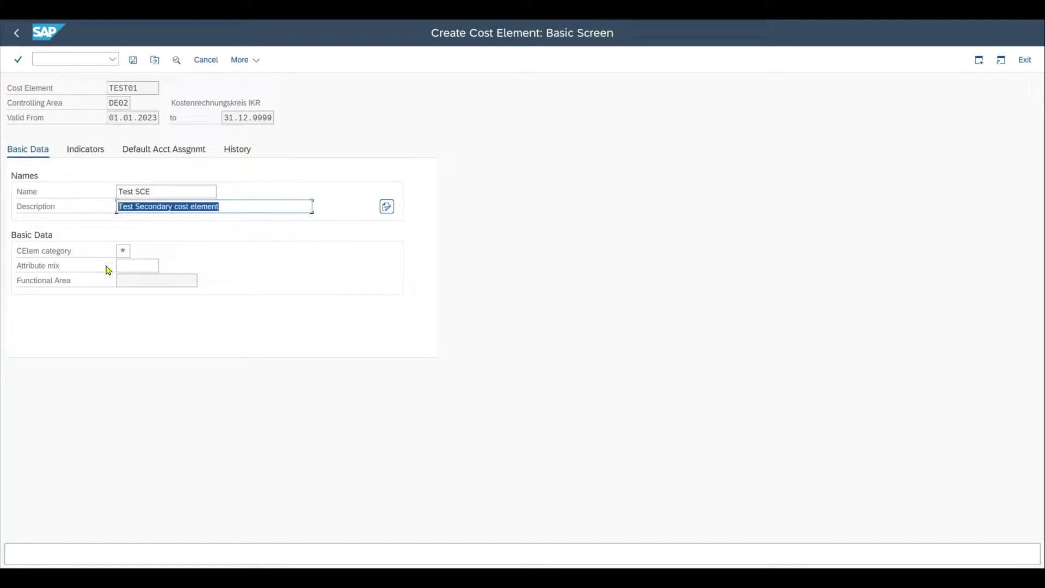
List the available cost element categories and compare them with the Notepad category notes.
{"action": "left_click", "coordinate": [121, 249]}
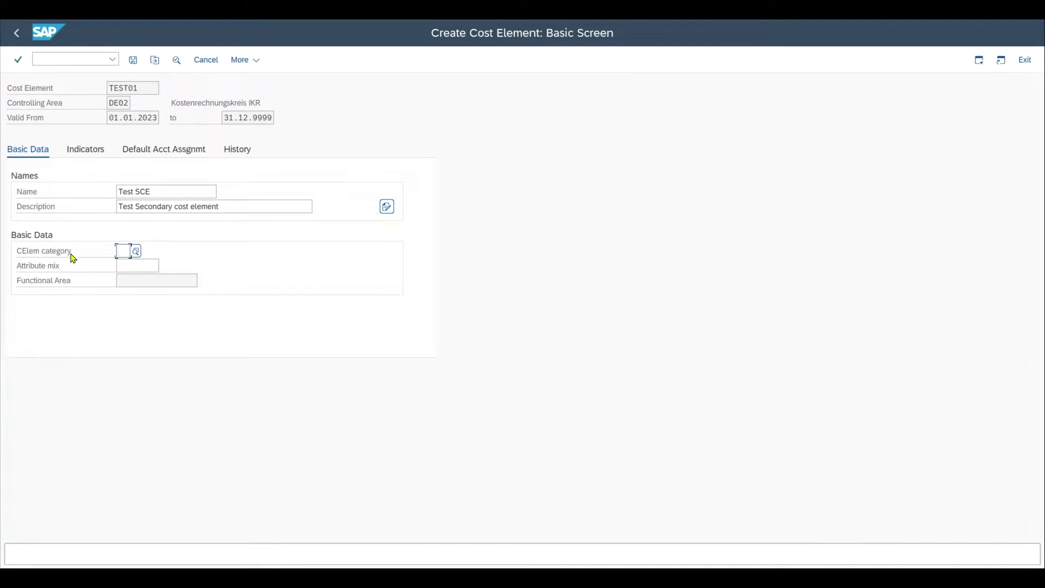
{"action": "left_click", "coordinate": [135, 251]}
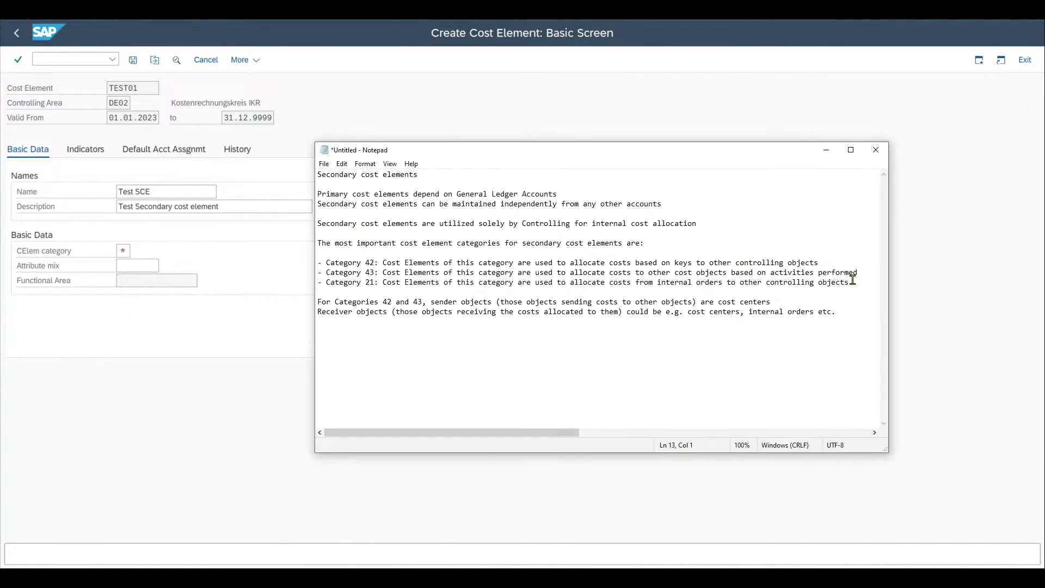
{"action": "left_click_drag", "start_coordinate": [852, 282], "coordinate": [410, 262]}
{"action": "left_click", "coordinate": [410, 282]}
{"action": "left_click", "coordinate": [439, 263]}
{"action": "left_click_drag", "start_coordinate": [820, 262], "coordinate": [366, 272]}
{"action": "left_click_drag", "start_coordinate": [570, 272], "coordinate": [811, 272]}
{"action": "left_click", "coordinate": [813, 272]}
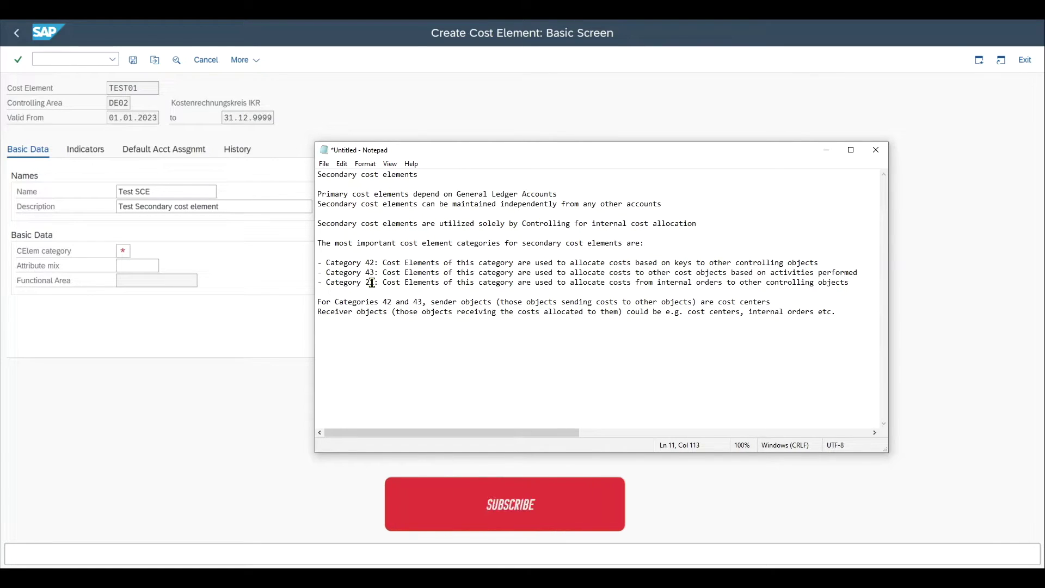
{"action": "left_click_drag", "start_coordinate": [570, 282], "coordinate": [850, 282]}
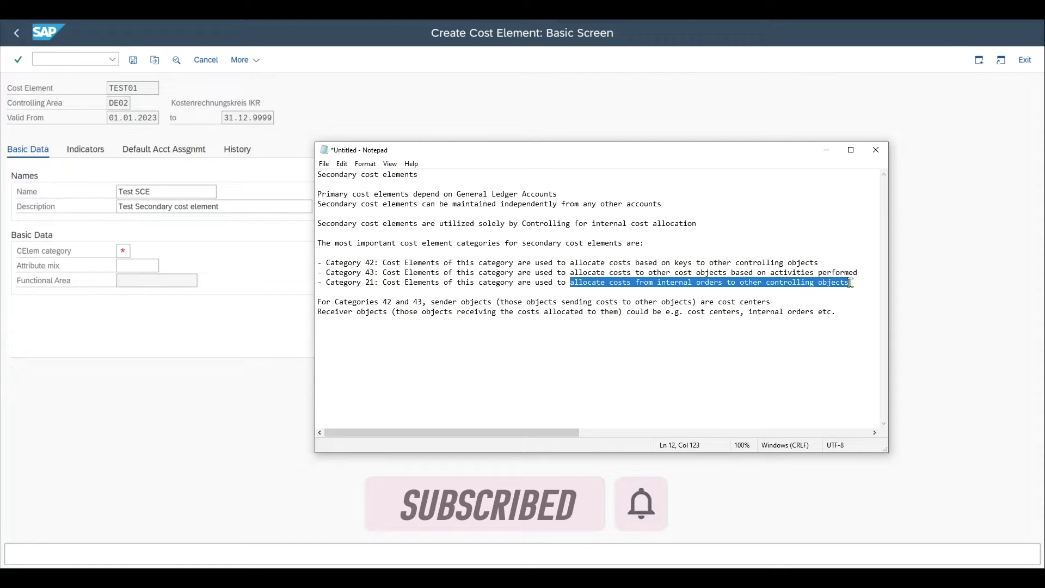
{"action": "left_click", "coordinate": [821, 282]}
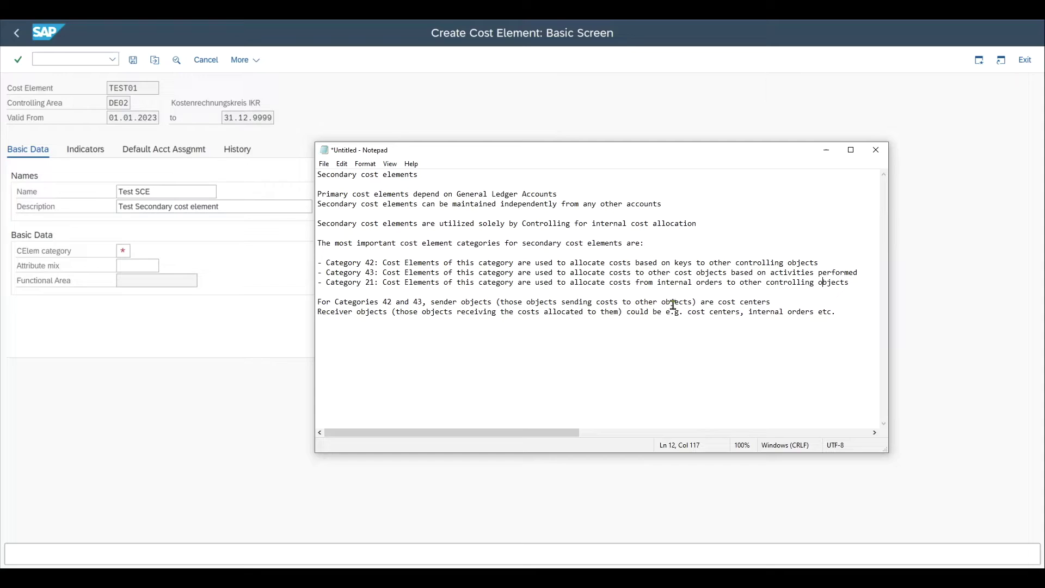
{"action": "left_click_drag", "start_coordinate": [770, 303], "coordinate": [729, 303]}
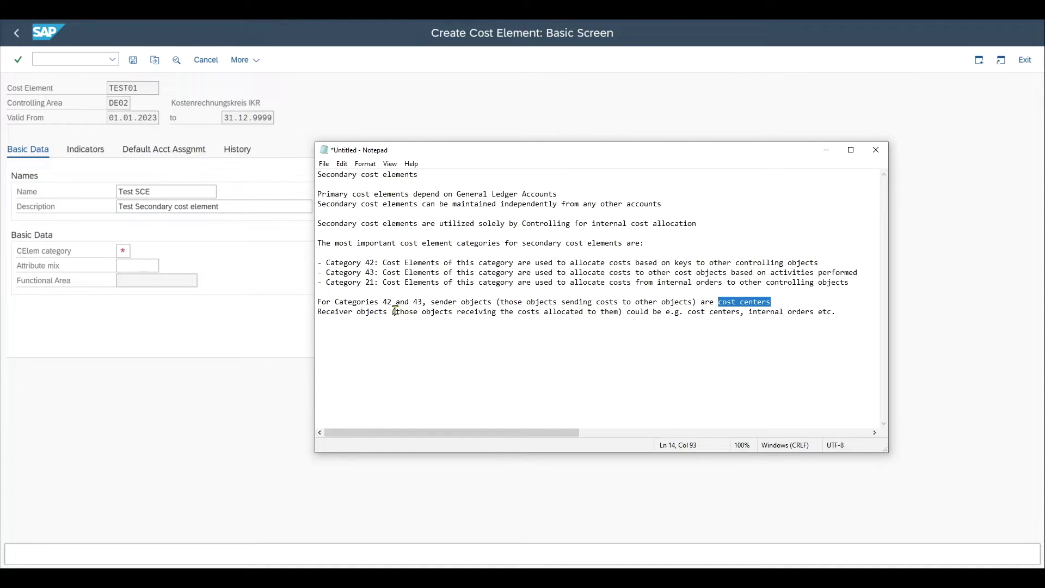
{"action": "left_click_drag", "start_coordinate": [388, 311], "coordinate": [348, 313]}
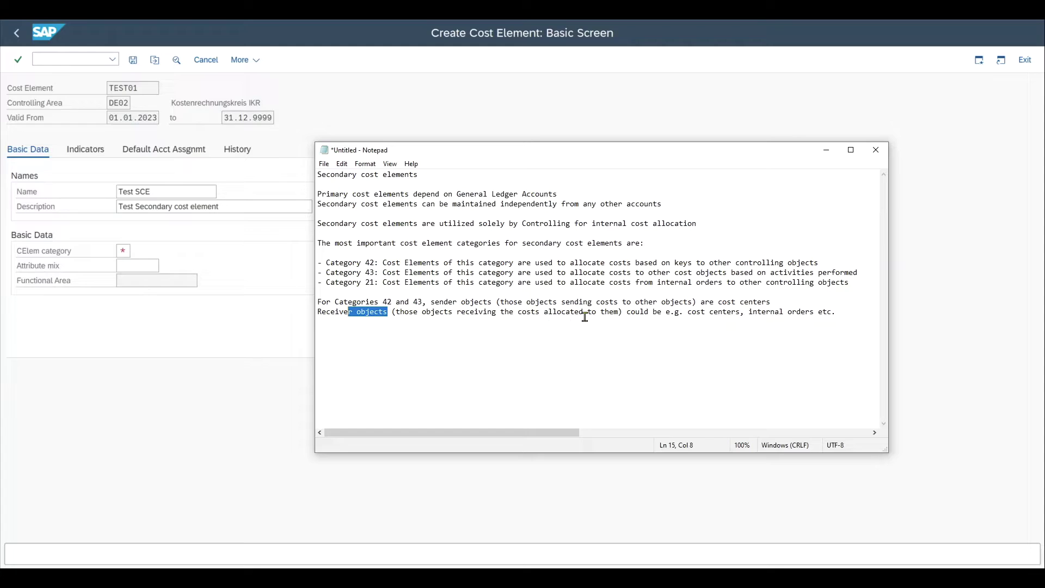
{"action": "left_click_drag", "start_coordinate": [687, 312], "coordinate": [815, 312]}
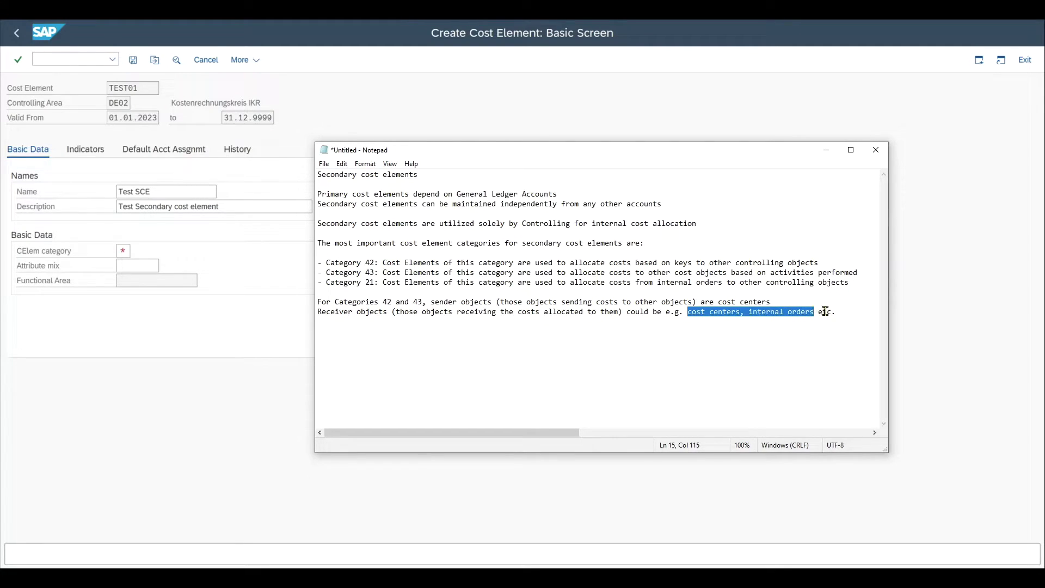
{"action": "left_click", "coordinate": [164, 298]}
Enter category 42 with an empty attribute mix and go to the indicator settings.
{"action": "left_click", "coordinate": [128, 251]}
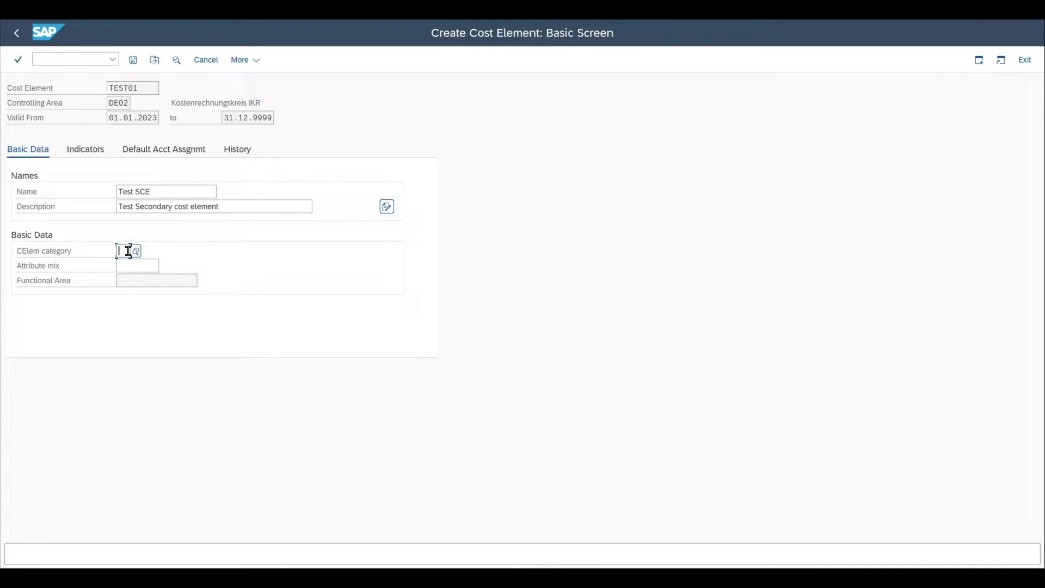
{"action": "type", "text": "42"}
{"action": "left_click", "coordinate": [143, 264]}
{"action": "left_click", "coordinate": [123, 281]}
{"action": "left_click", "coordinate": [90, 156]}
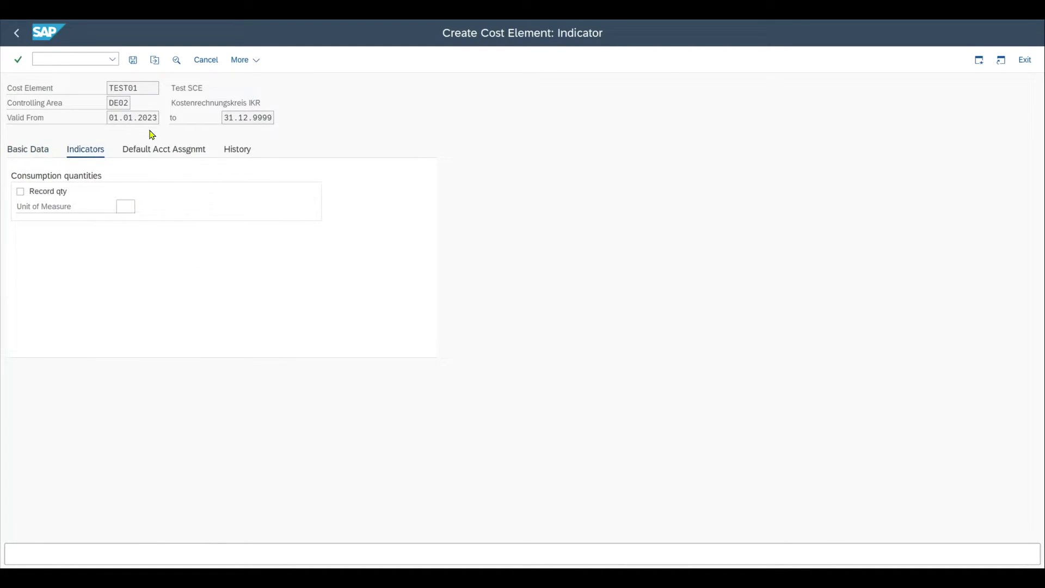
Check the Default Acct Assgnmt and Indicators tabs, then save TEST01.
{"action": "left_click", "coordinate": [159, 157]}
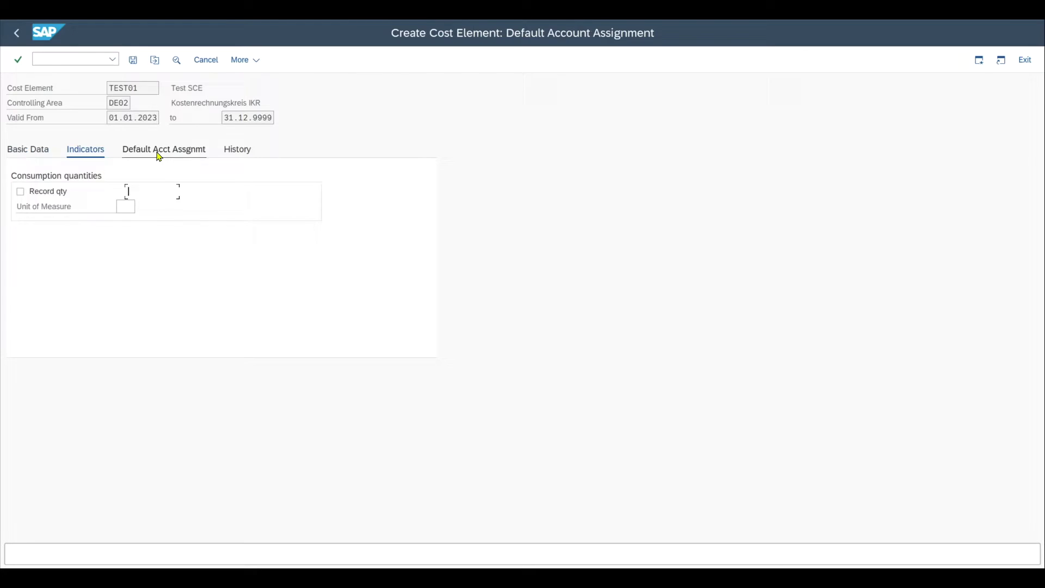
{"action": "left_click", "coordinate": [104, 153]}
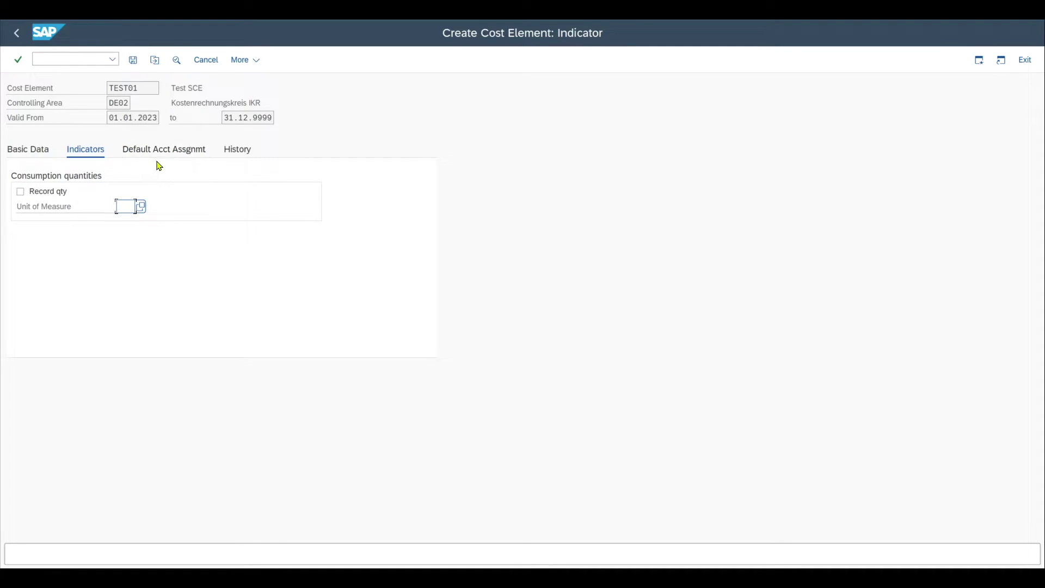
{"action": "left_click", "coordinate": [133, 60]}
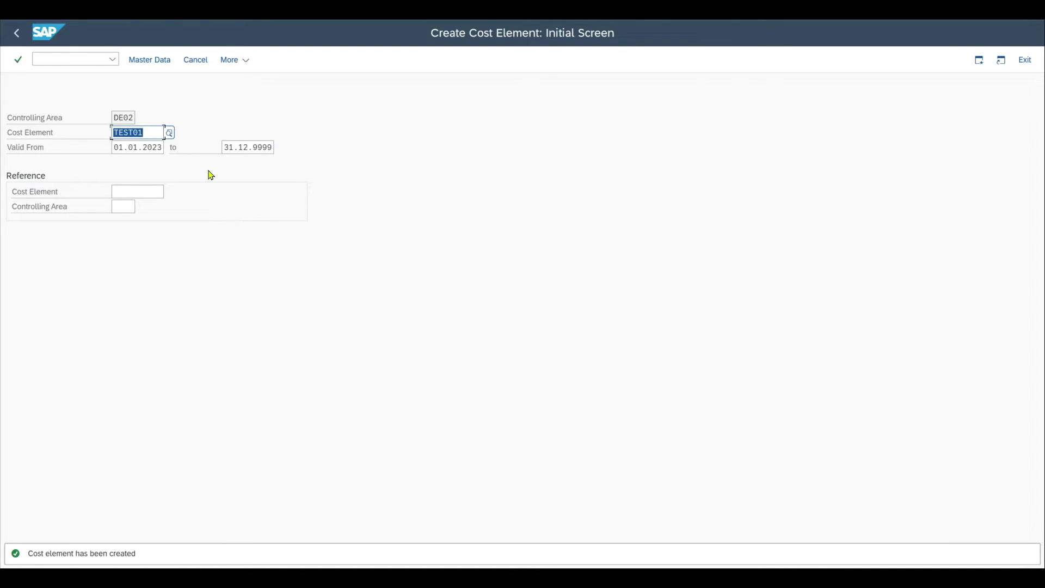
Open TEST01 in change mode and review its name, description and category 42.
{"action": "left_click", "coordinate": [244, 62]}
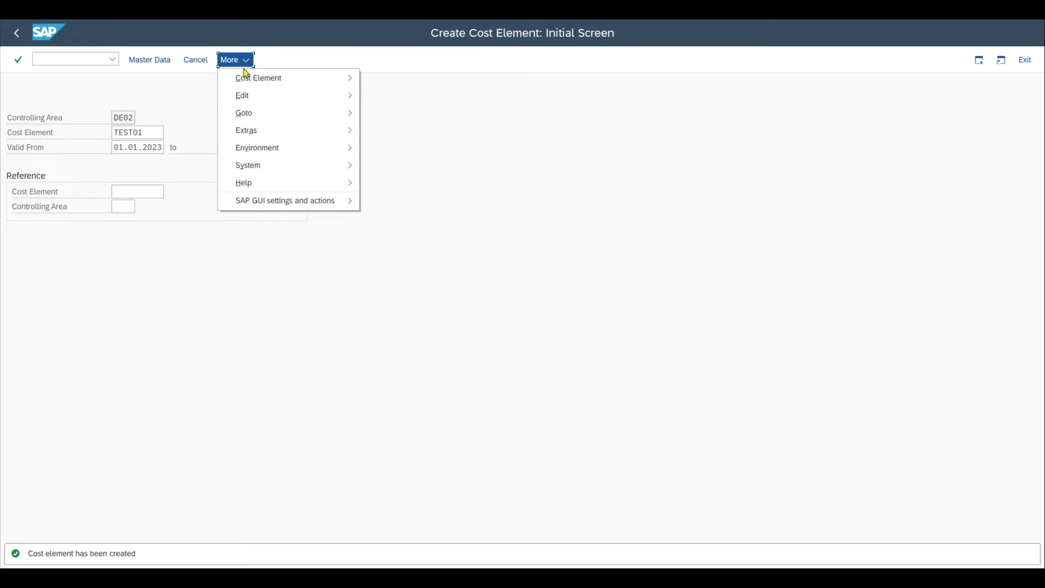
{"action": "mouse_move", "coordinate": [249, 80]}
{"action": "left_click", "coordinate": [383, 131]}
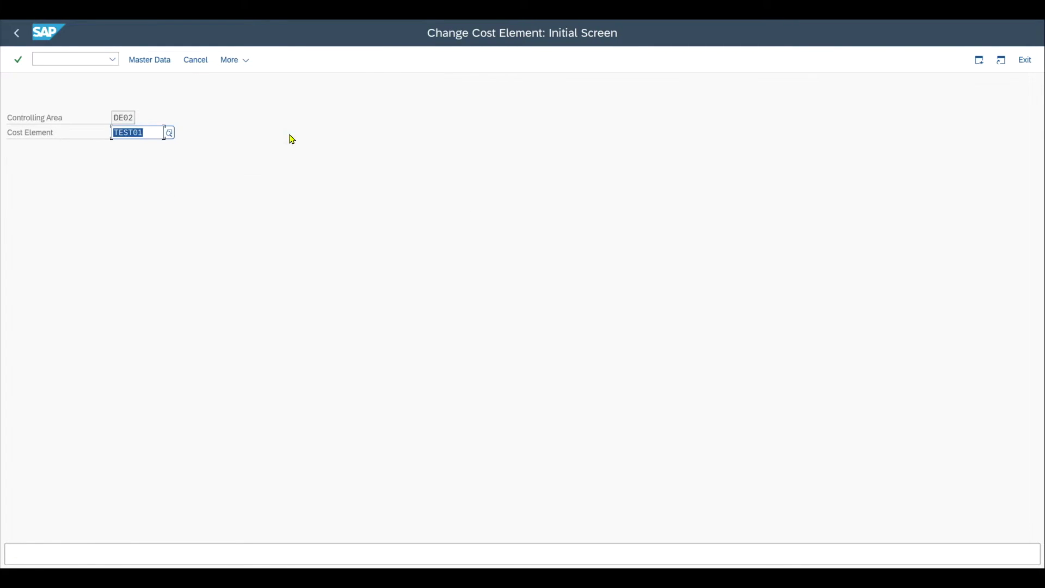
{"action": "key", "text": "Return"}
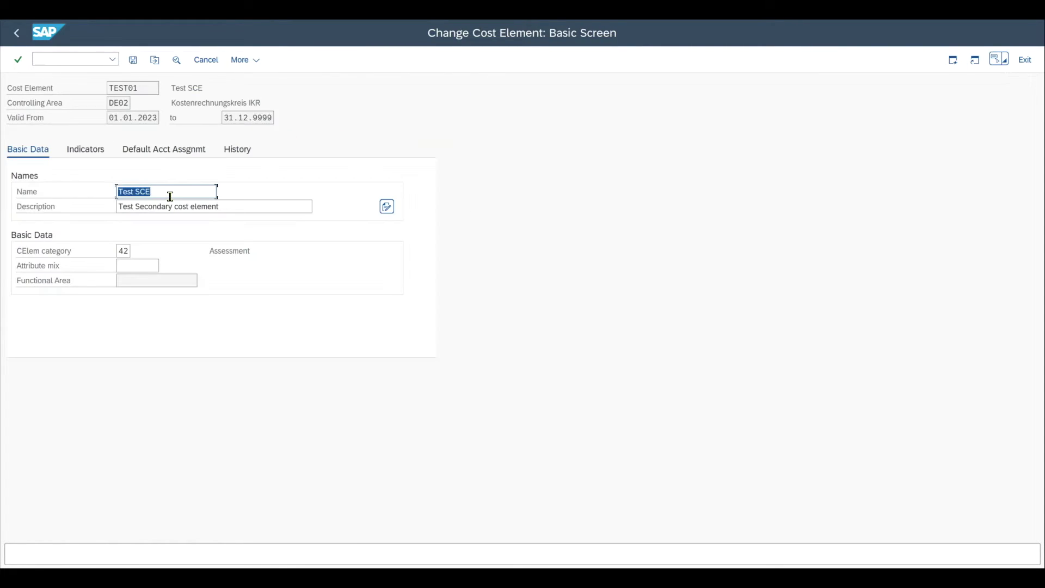
{"action": "left_click_drag", "start_coordinate": [219, 206], "coordinate": [121, 205]}
{"action": "left_click", "coordinate": [168, 191]}
{"action": "double_click", "coordinate": [128, 252]}
{"action": "left_click", "coordinate": [124, 252]}
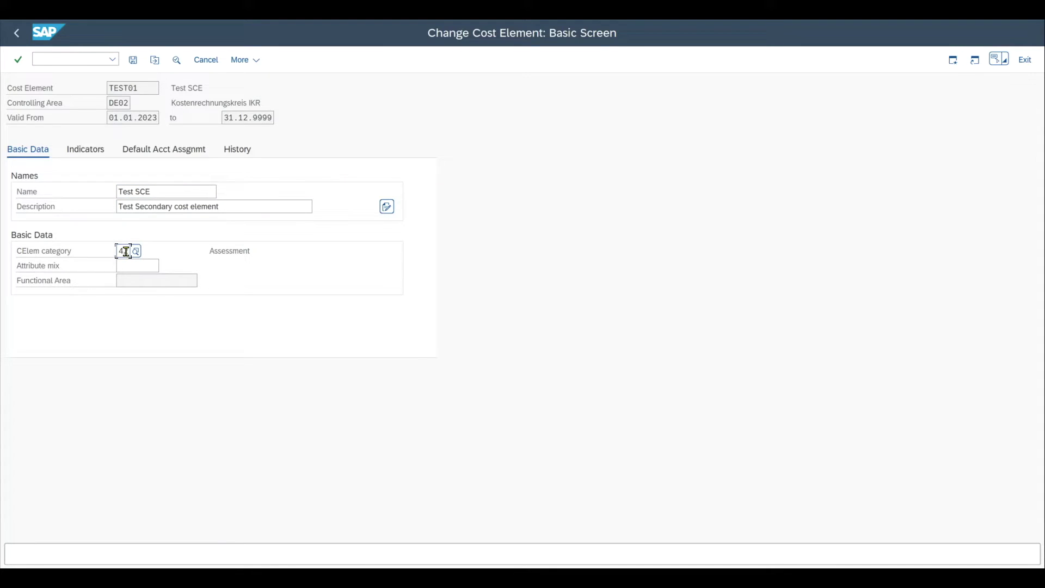
{"action": "double_click", "coordinate": [126, 251]}
{"action": "left_click", "coordinate": [123, 254]}
Switch the analysis period to one starting 01.01.2024.
{"action": "left_click", "coordinate": [257, 60]}
{"action": "mouse_move", "coordinate": [283, 95]}
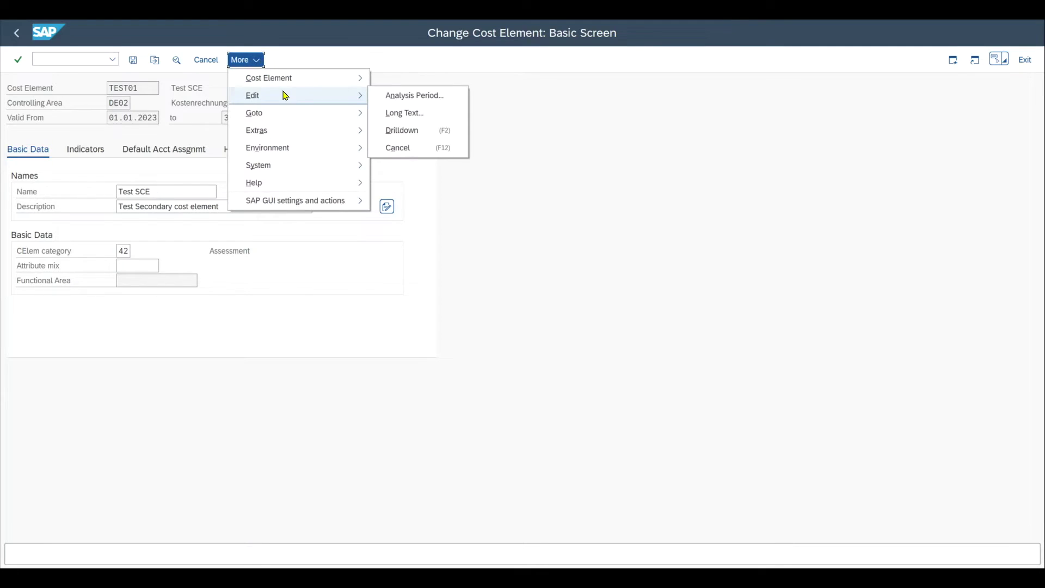
{"action": "left_click", "coordinate": [400, 95]}
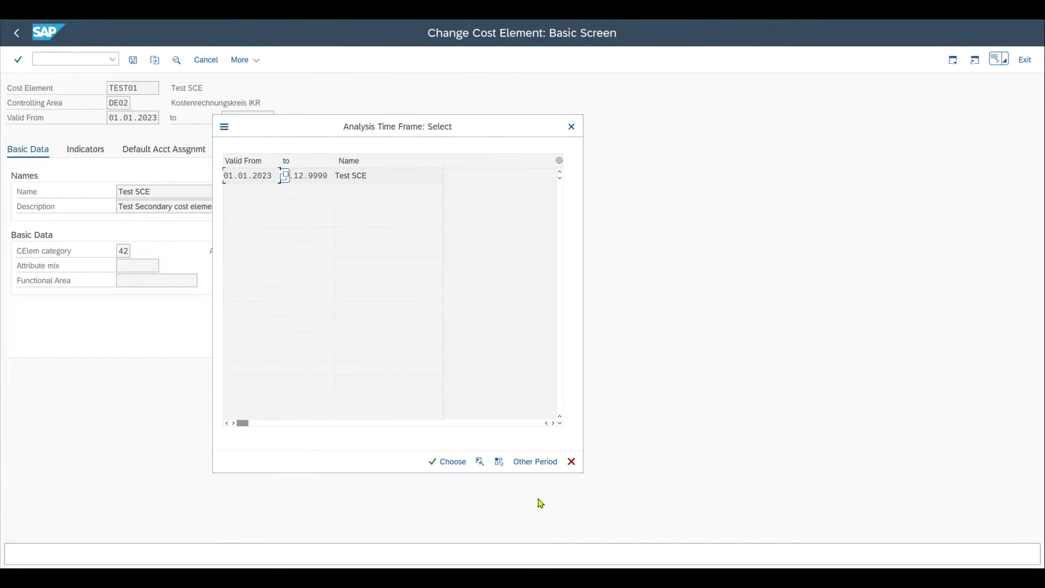
{"action": "left_click", "coordinate": [535, 462]}
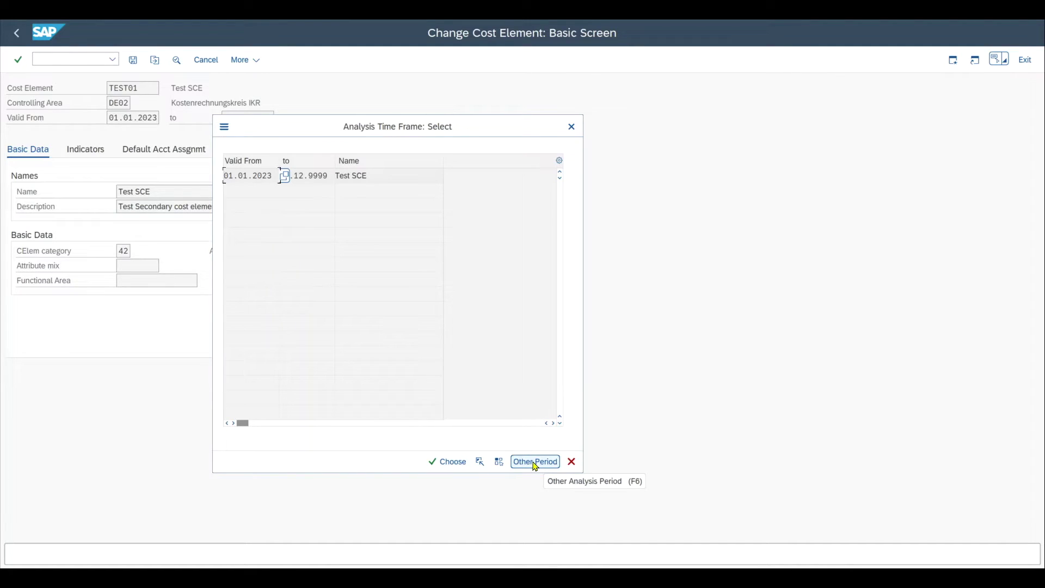
{"action": "left_click", "coordinate": [534, 463]}
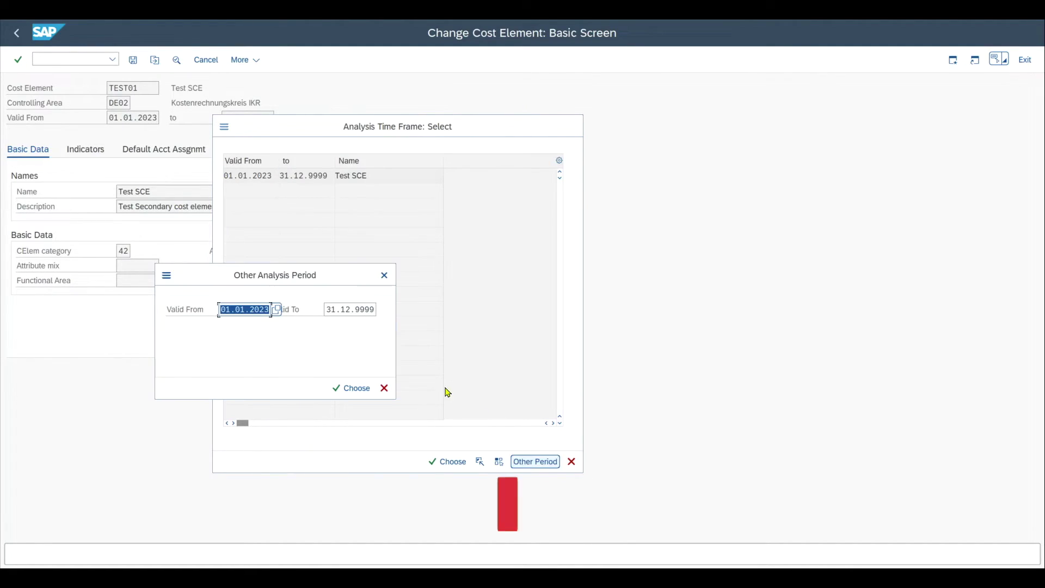
{"action": "type", "text": "01"}
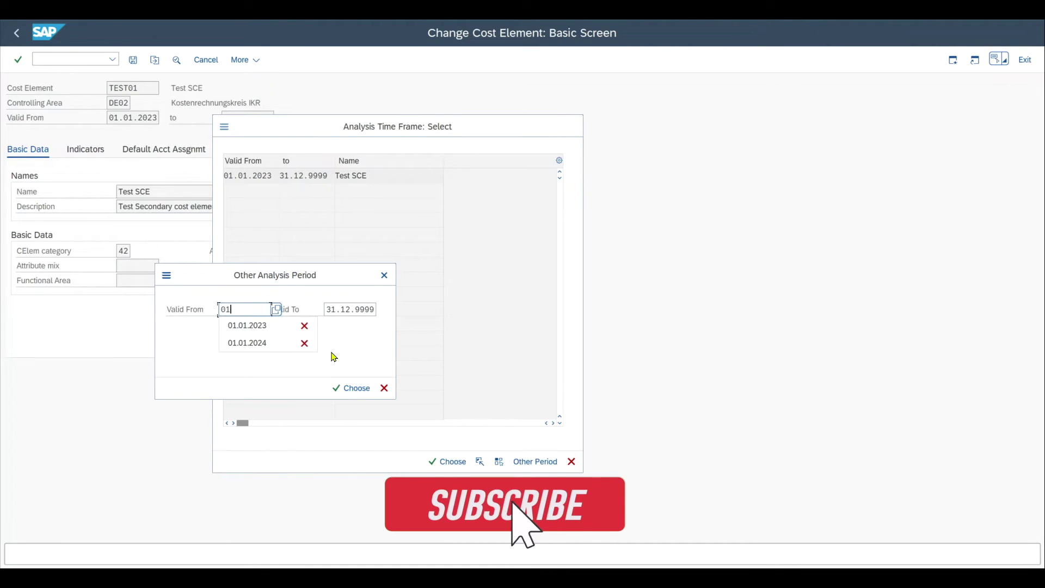
{"action": "type", "text": ".01.2024"}
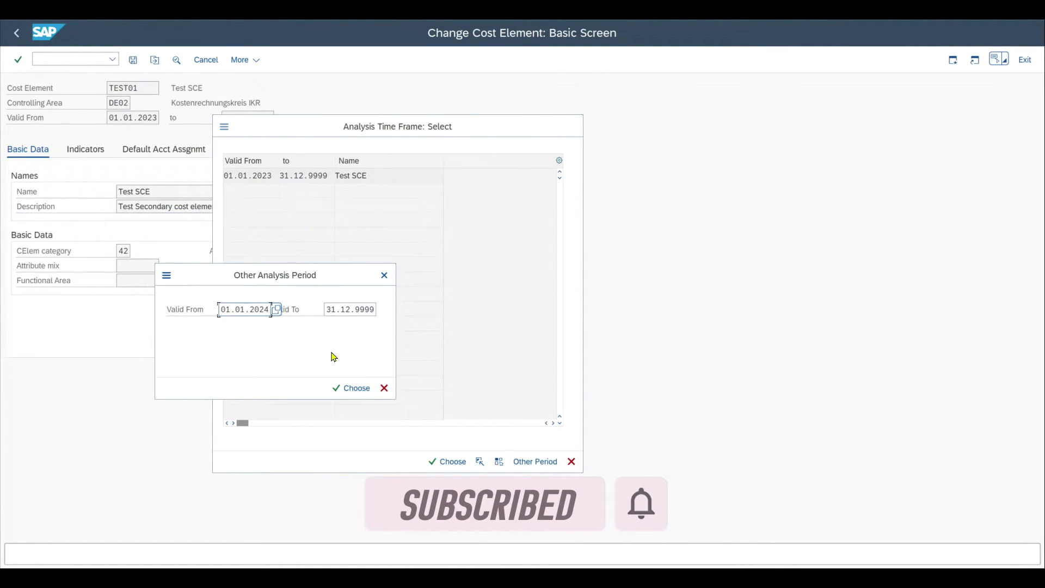
{"action": "key", "text": "Return"}
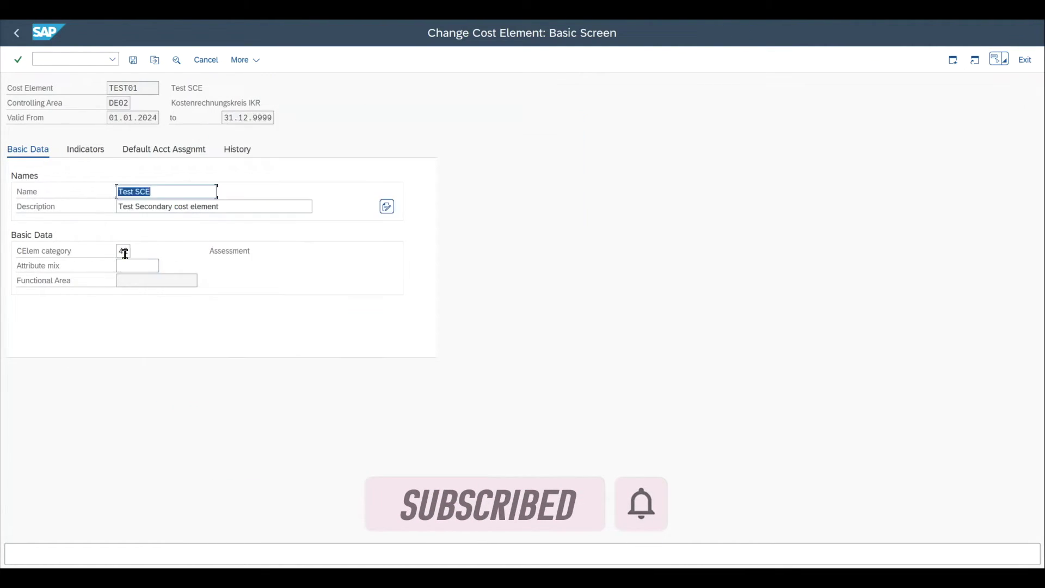
Change the category to 43 for the new period, confirm the change, and save.
{"action": "left_click", "coordinate": [124, 251]}
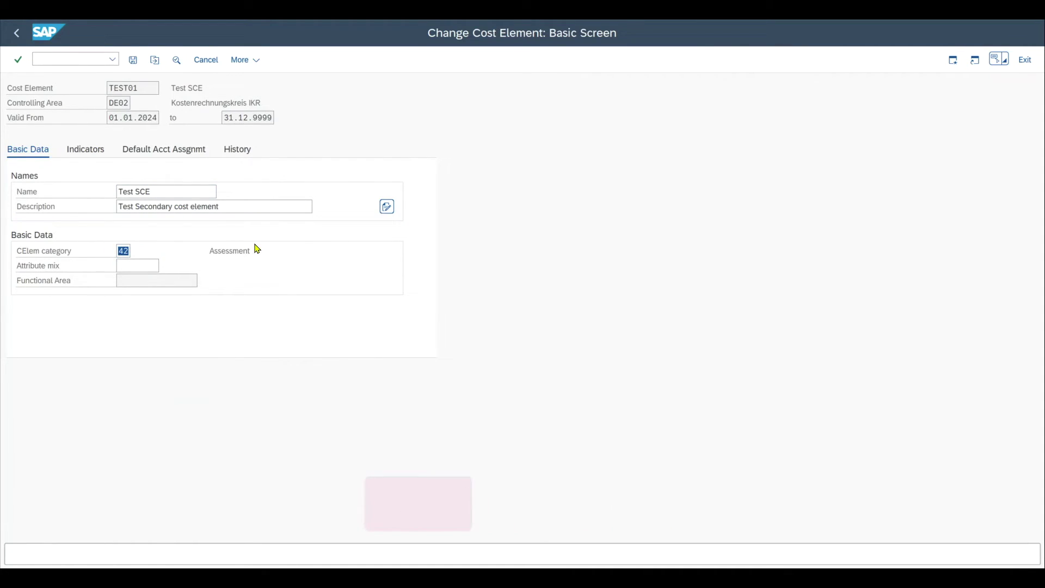
{"action": "type", "text": "43"}
{"action": "key", "text": "Return"}
{"action": "left_click", "coordinate": [189, 308]}
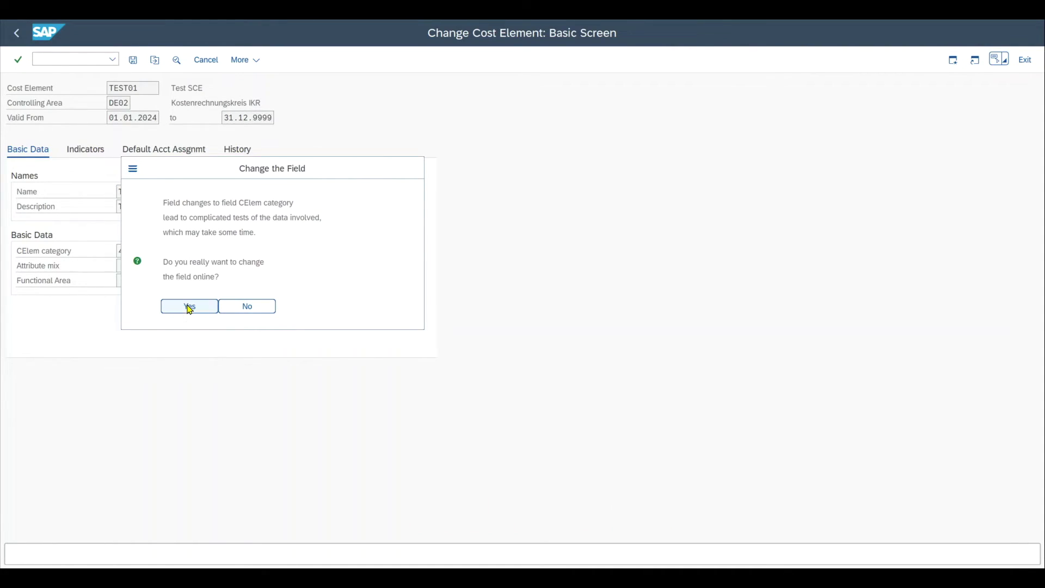
{"action": "left_click", "coordinate": [234, 61]}
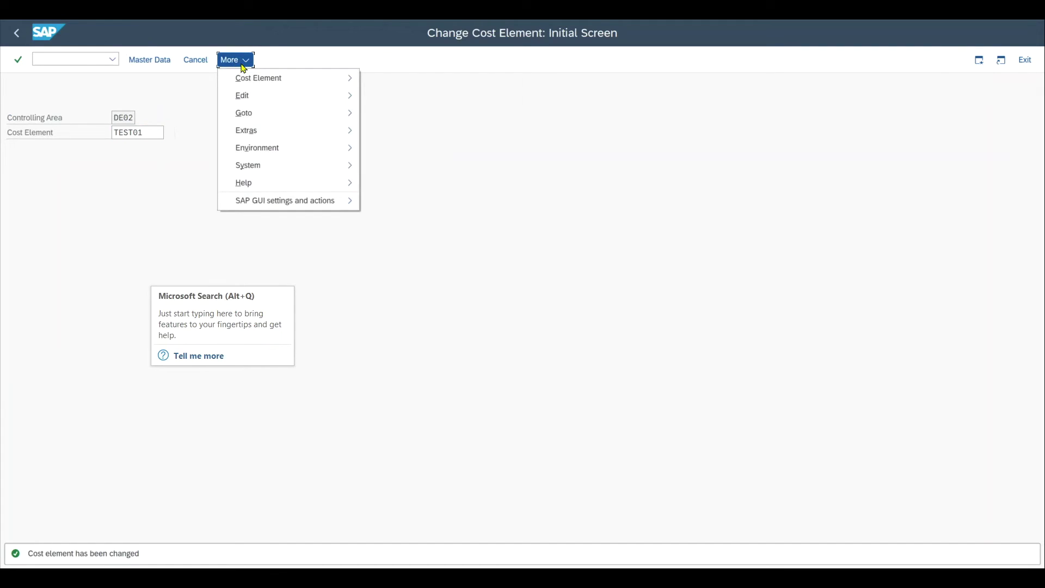
Display TEST01's validity periods and confirm the 2023 period has category 42.
{"action": "mouse_move", "coordinate": [253, 78]}
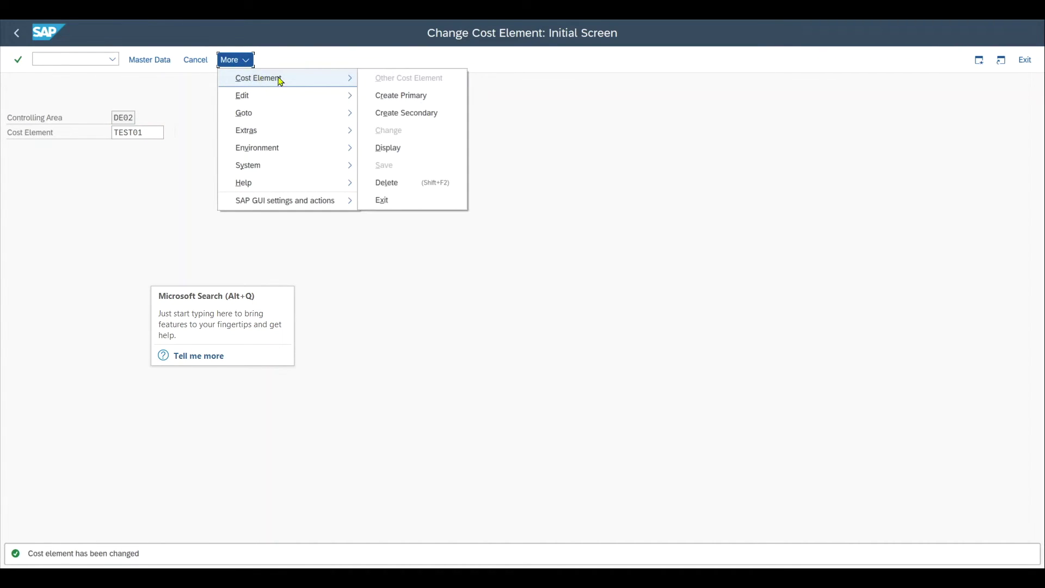
{"action": "left_click", "coordinate": [381, 148]}
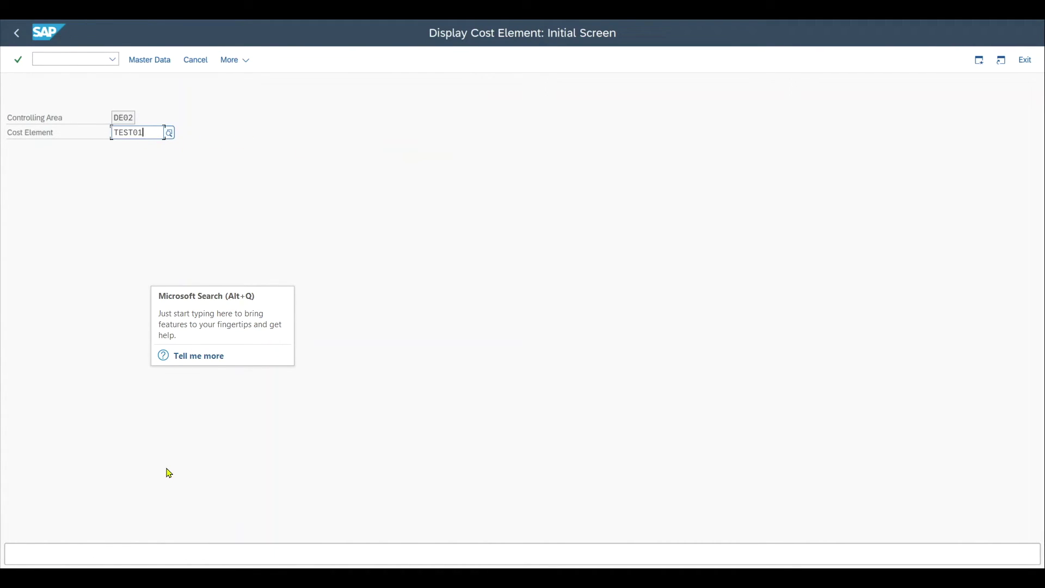
{"action": "key", "text": "Return"}
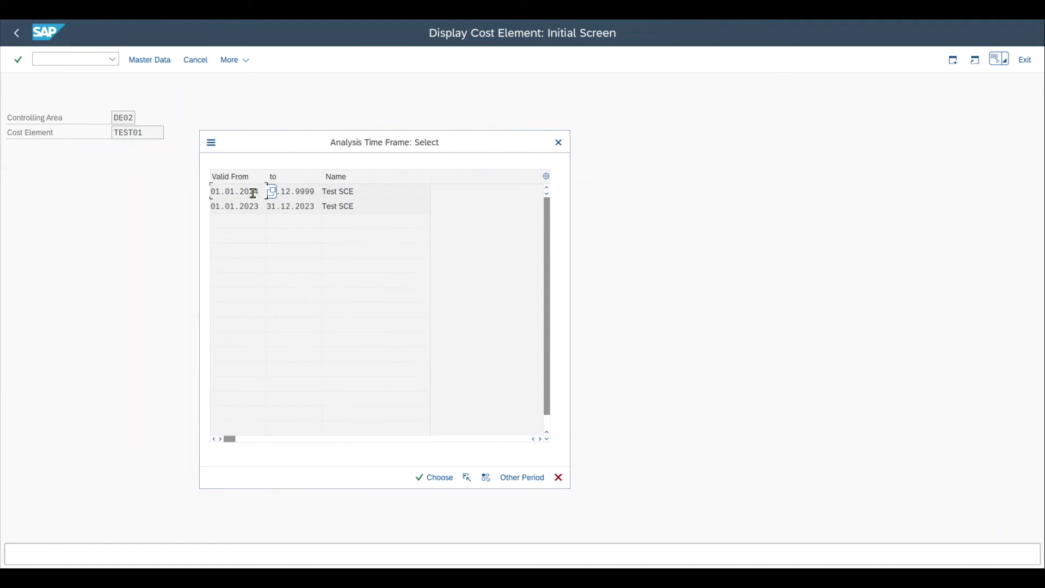
{"action": "double_click", "coordinate": [253, 193]}
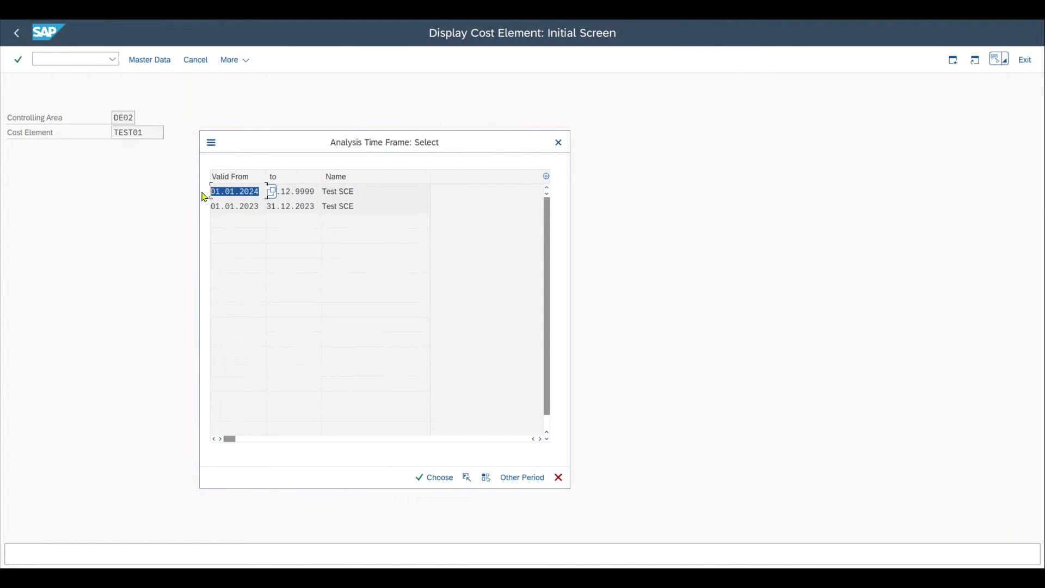
{"action": "double_click", "coordinate": [255, 191]}
{"action": "left_click", "coordinate": [232, 210]}
{"action": "double_click", "coordinate": [247, 208]}
{"action": "left_click_drag", "start_coordinate": [127, 251], "coordinate": [116, 251]}
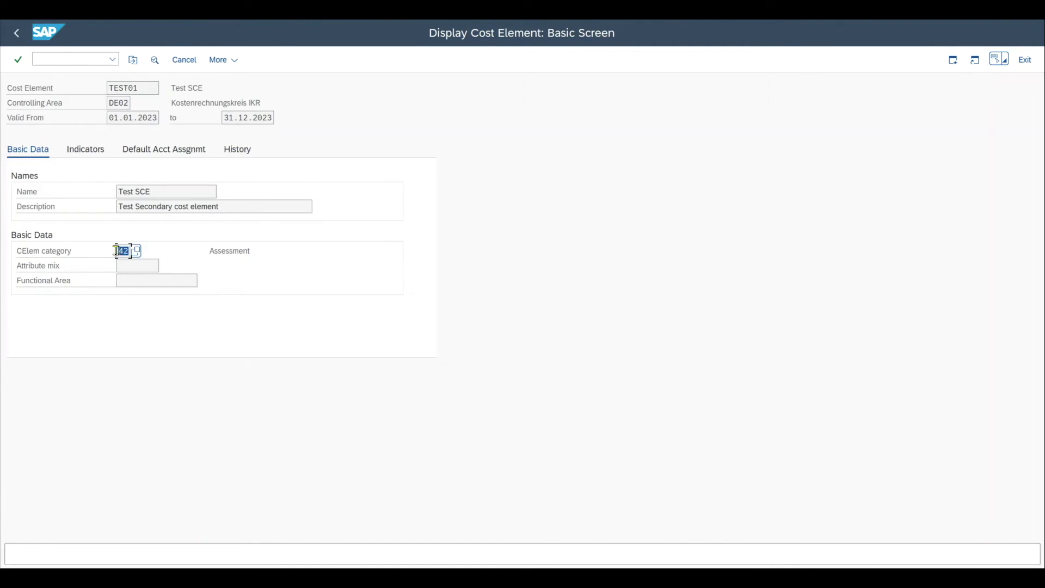
Reload TEST01's periods and confirm category 43 from 01.01.2024.
{"action": "key", "text": "F3"}
{"action": "left_click", "coordinate": [113, 132]}
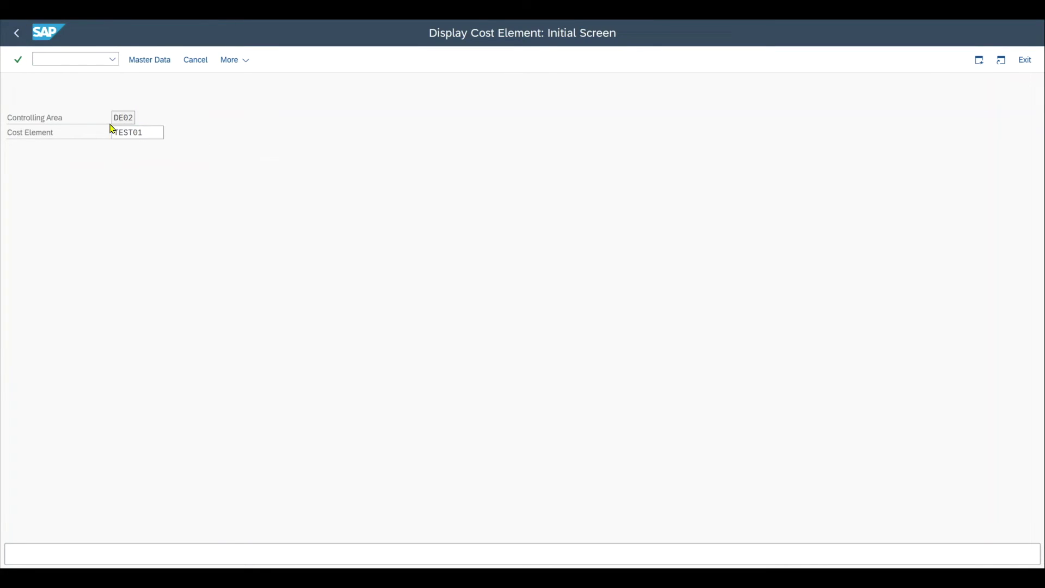
{"action": "key", "text": "Return"}
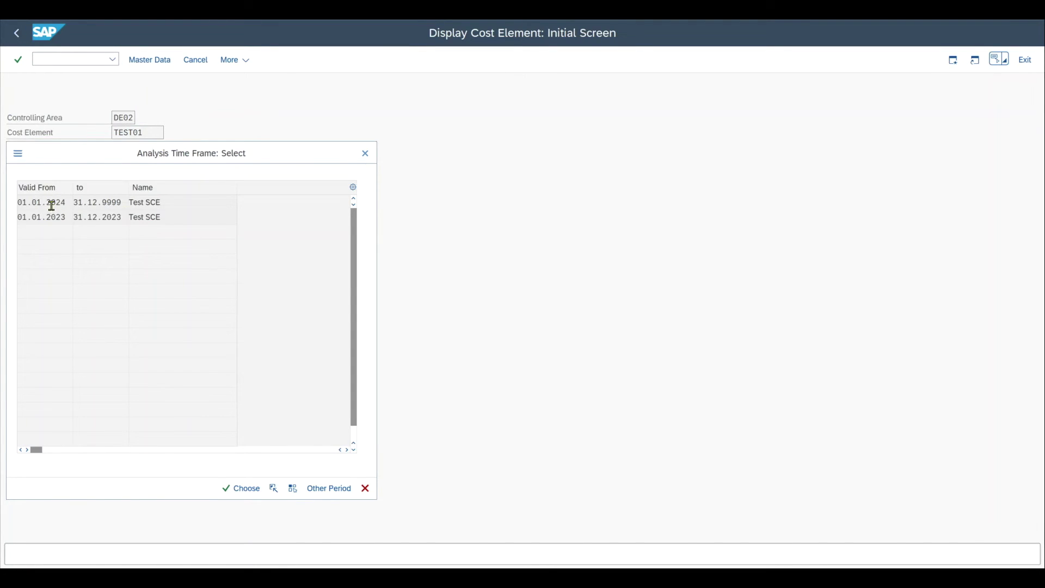
{"action": "double_click", "coordinate": [52, 205]}
{"action": "left_click_drag", "start_coordinate": [126, 251], "coordinate": [104, 250]}
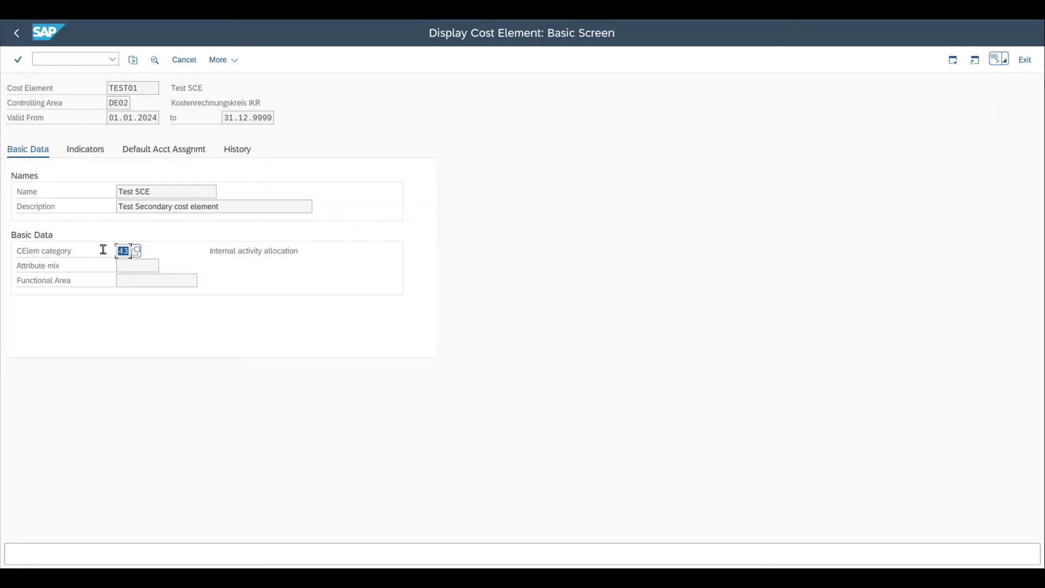
Go over the Notepad zero-sum example with its 100.00 EUR and 50.000 EUR amounts.
{"action": "key", "text": "alt+Tab"}
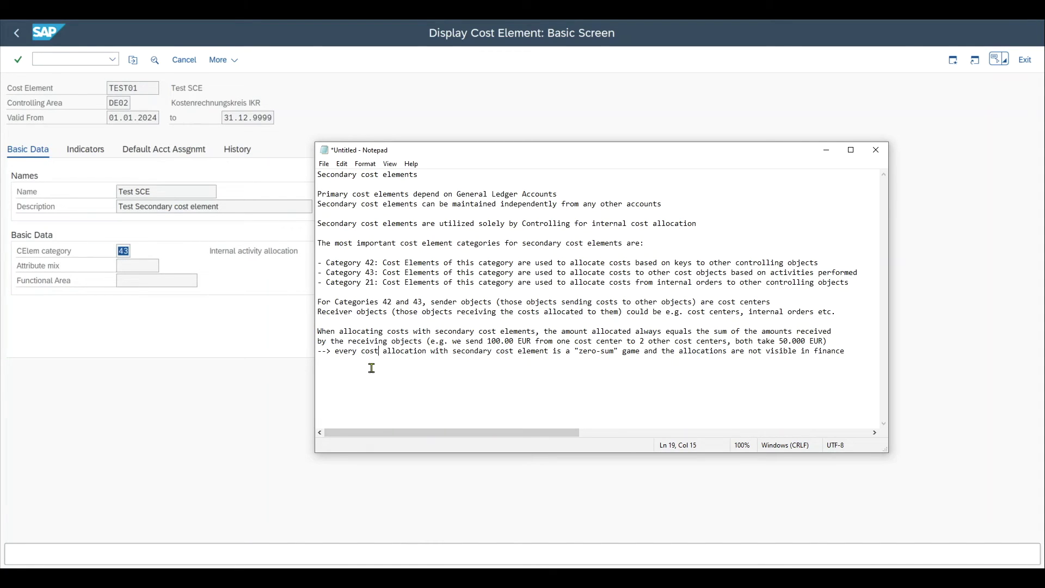
{"action": "left_click_drag", "start_coordinate": [341, 331], "coordinate": [423, 343]}
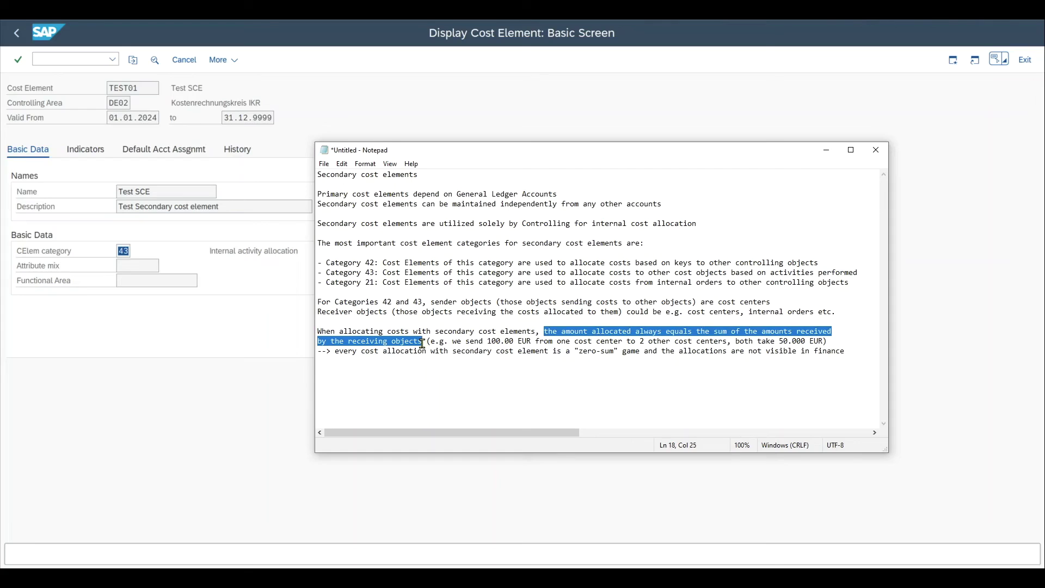
{"action": "left_click", "coordinate": [450, 344]}
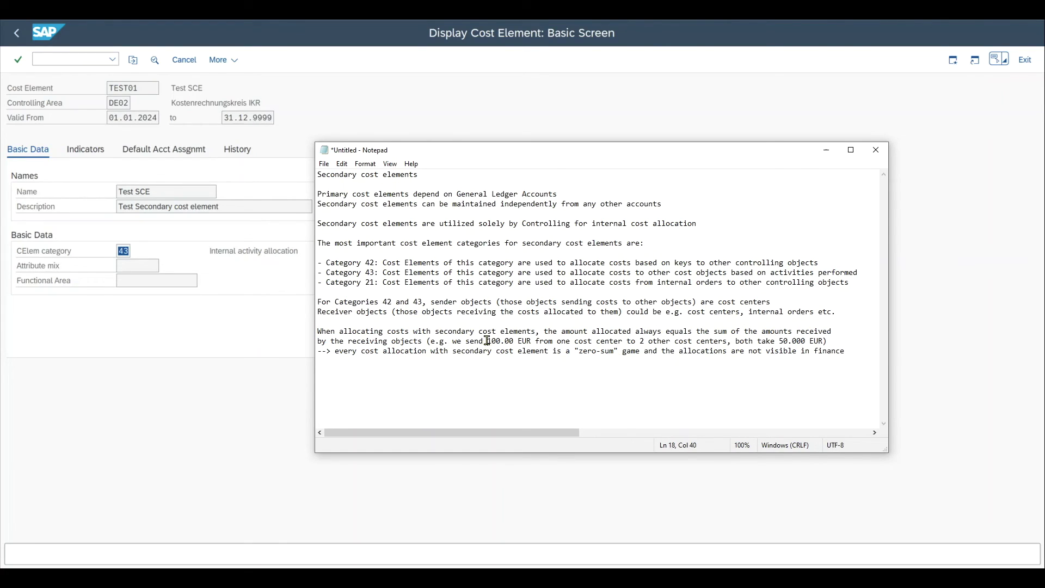
{"action": "left_click_drag", "start_coordinate": [487, 340], "coordinate": [531, 341]}
{"action": "left_click", "coordinate": [645, 342]}
{"action": "left_click_drag", "start_coordinate": [823, 341], "coordinate": [781, 342]}
{"action": "left_click_drag", "start_coordinate": [335, 351], "coordinate": [644, 351]}
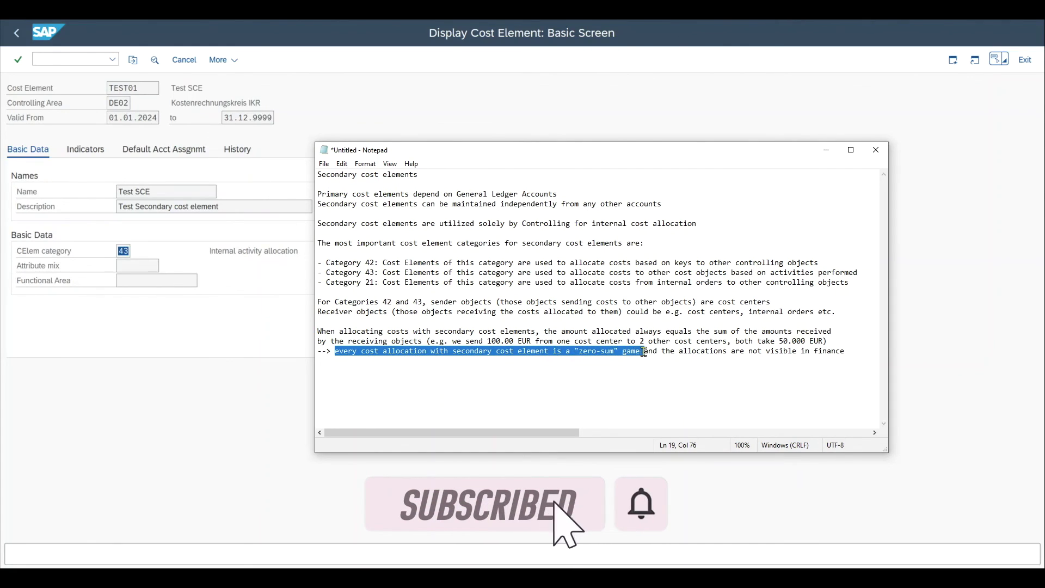
Replace 'finance' with 'accounting' in the zero-sum note.
{"action": "double_click", "coordinate": [917, 377]}
{"action": "type", "text": "account"}
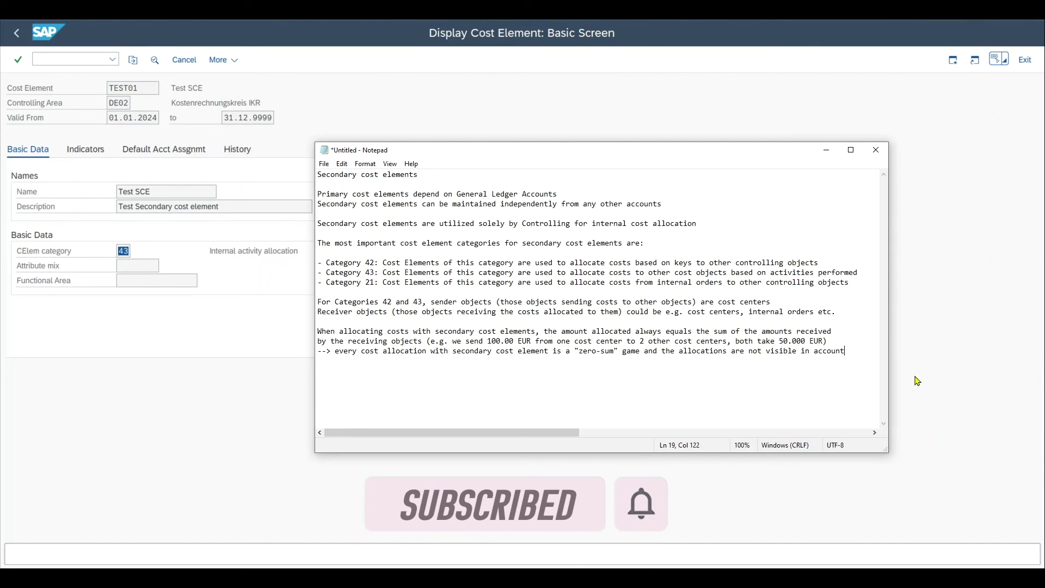
{"action": "type", "text": "ing"}
{"action": "left_click", "coordinate": [477, 372]}
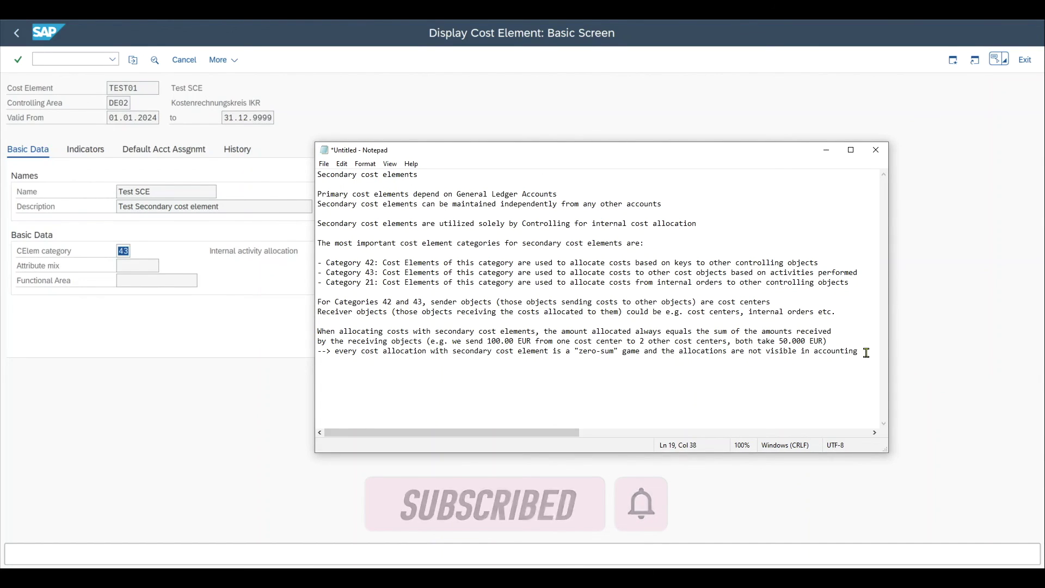
{"action": "left_click_drag", "start_coordinate": [865, 352], "coordinate": [312, 197]}
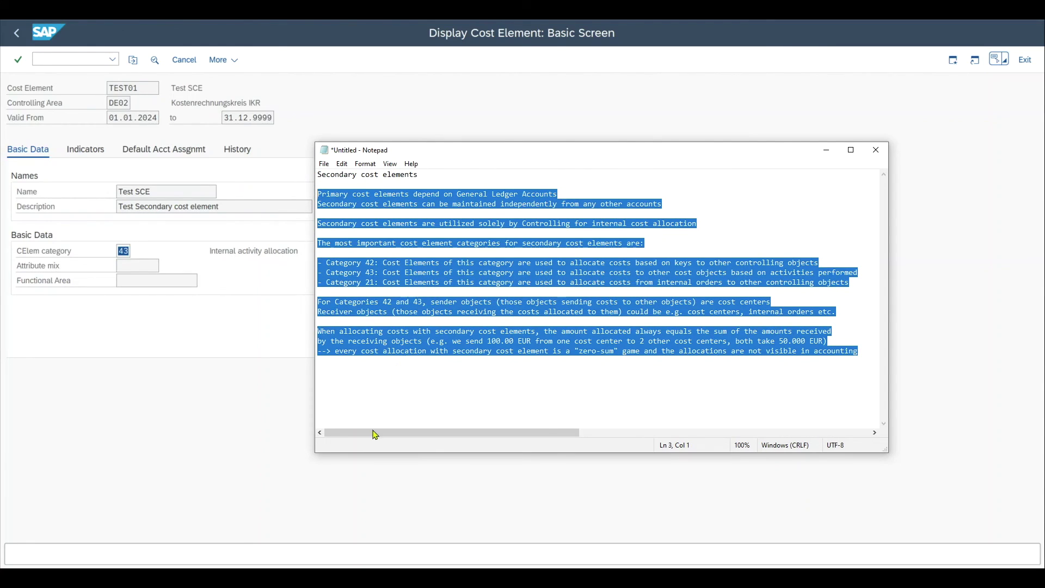